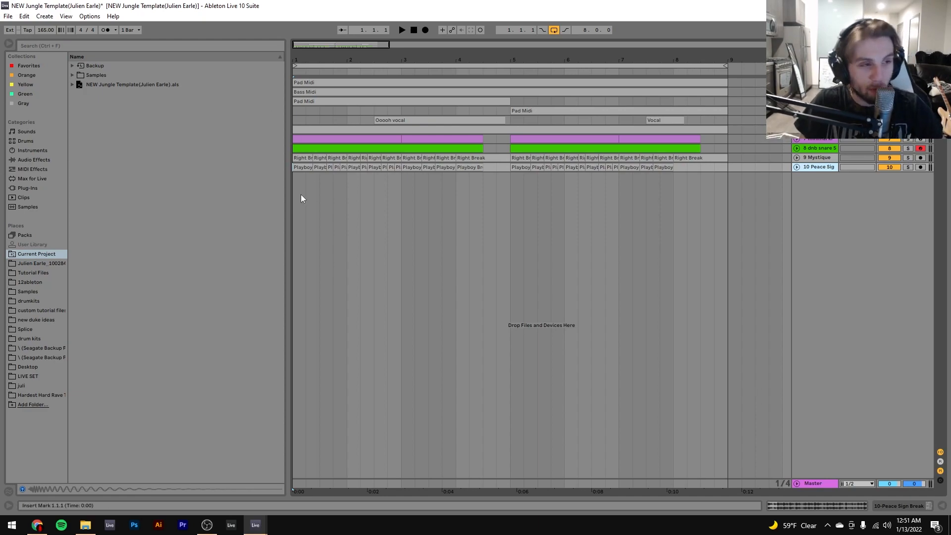
# Briefly audition the full loop, and isolate the Pad track from the other tracks and unfold it
pyautogui.press('space')
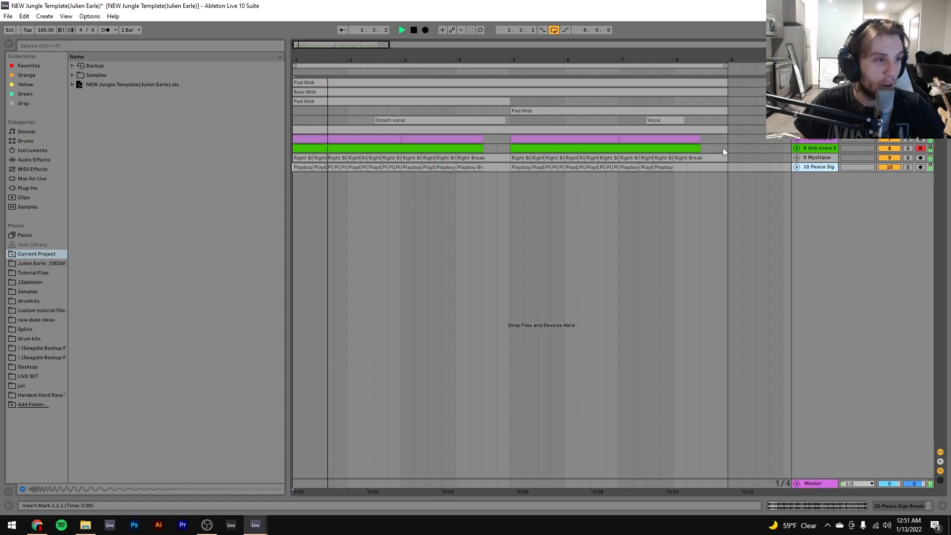
pyautogui.press('space')
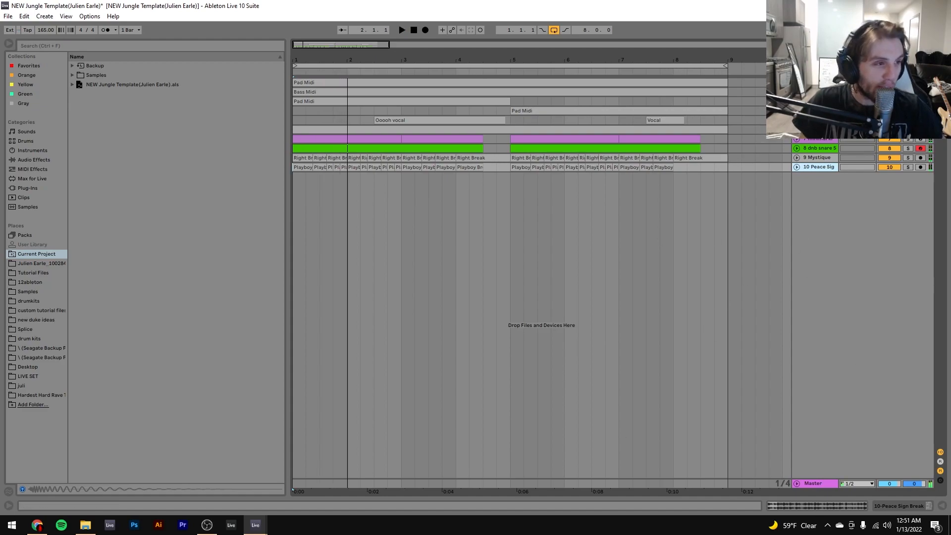
pyautogui.click(817, 82)
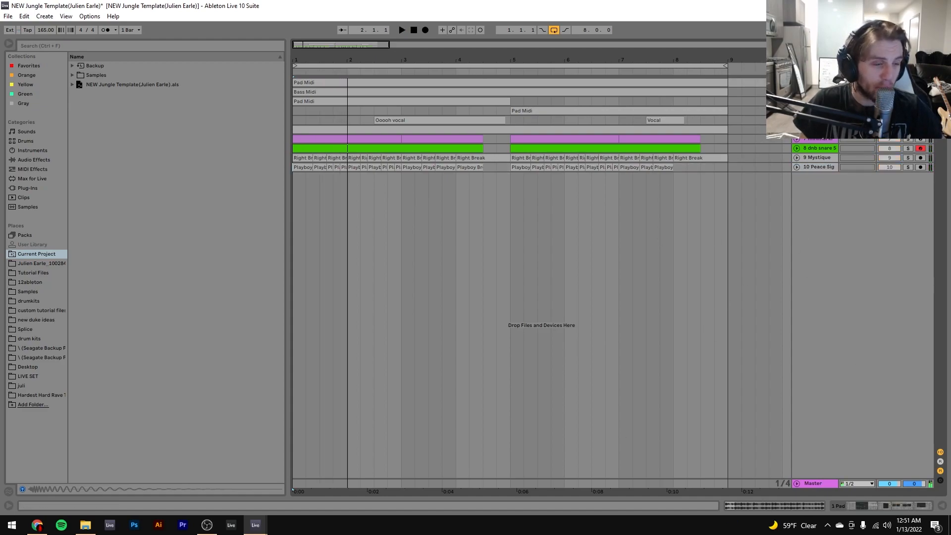
pyautogui.press('Right')
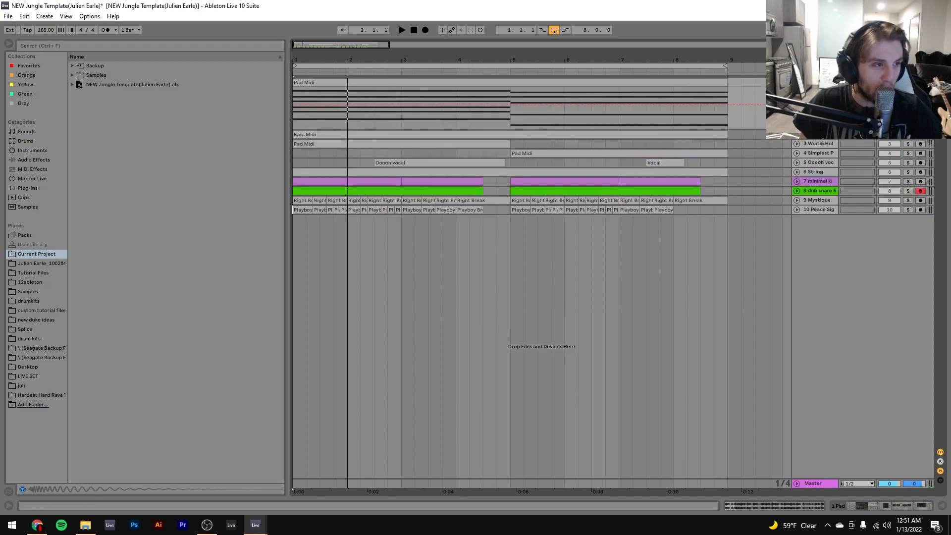
# Play the isolated pad and open the Pad Midi clip's notes to follow its two chords
pyautogui.press('space')
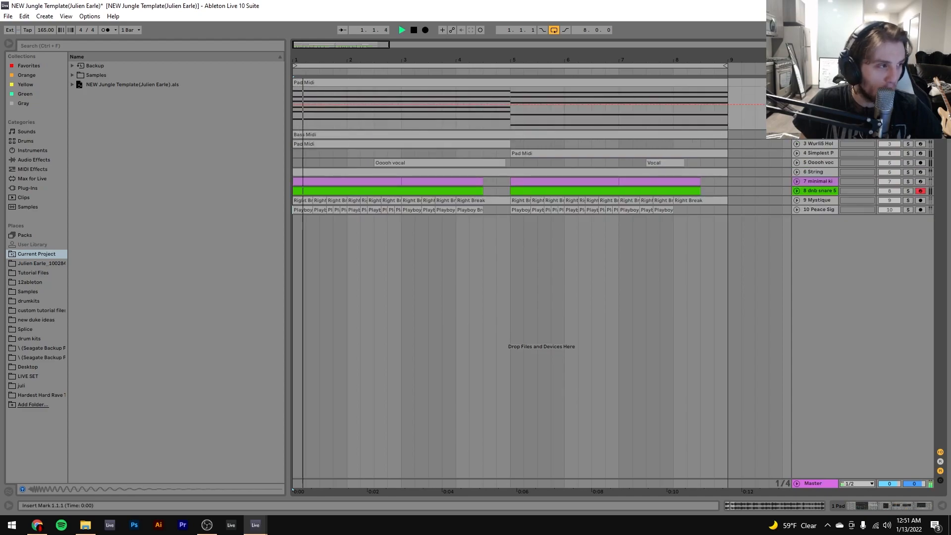
pyautogui.doubleClick(574, 91)
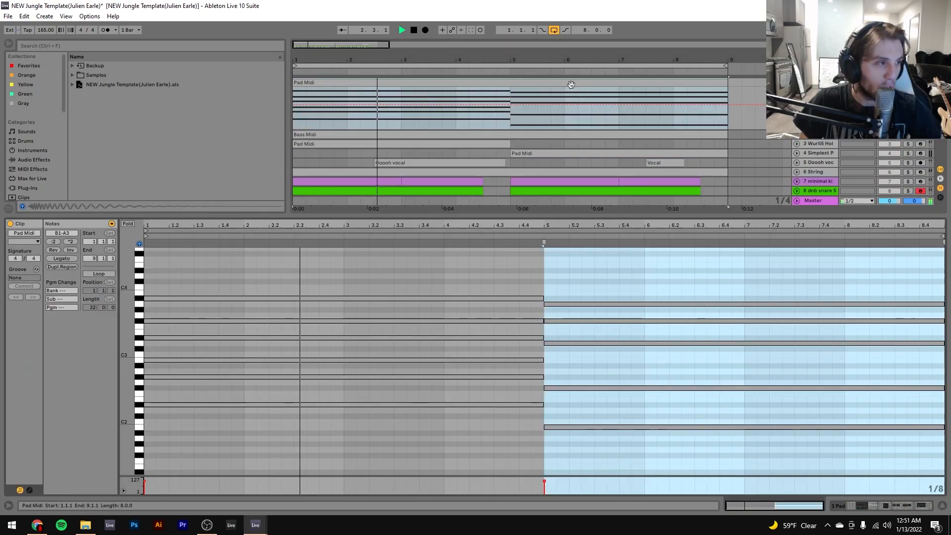
pyautogui.click(613, 372)
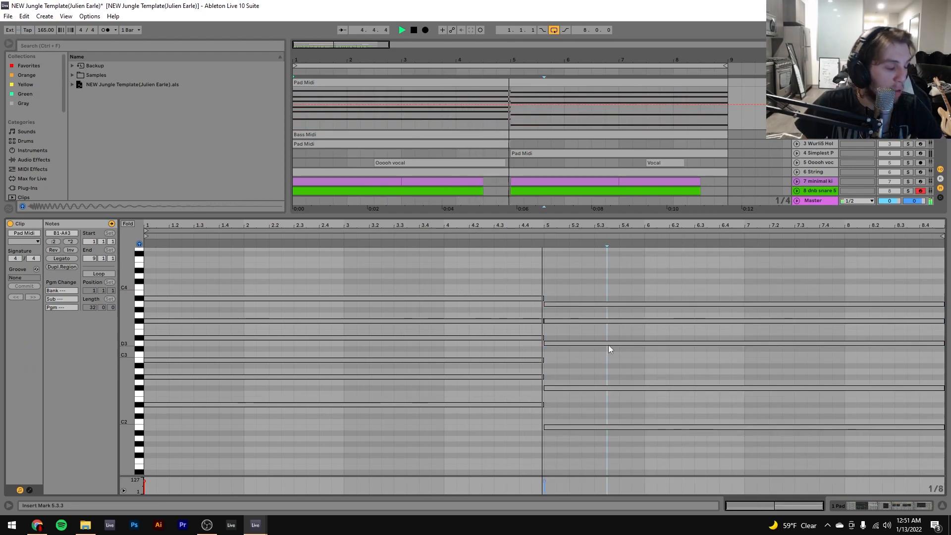
pyautogui.press('space')
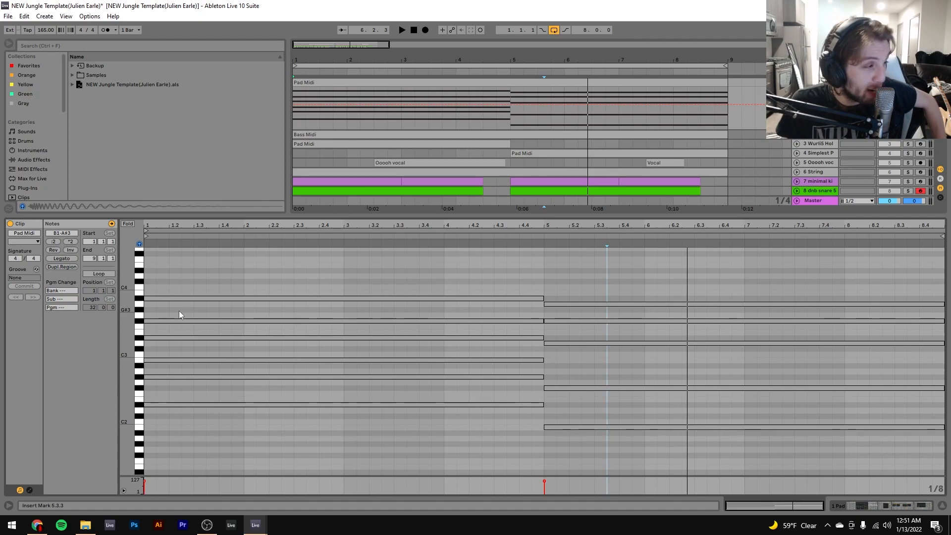
# Select and inspect the inner notes of the first pad chord, including the G#2 to D#3 group
pyautogui.click(183, 377)
pyautogui.click(173, 361)
pyautogui.click(155, 338)
pyautogui.moveTo(164, 330); pyautogui.dragTo(197, 376)
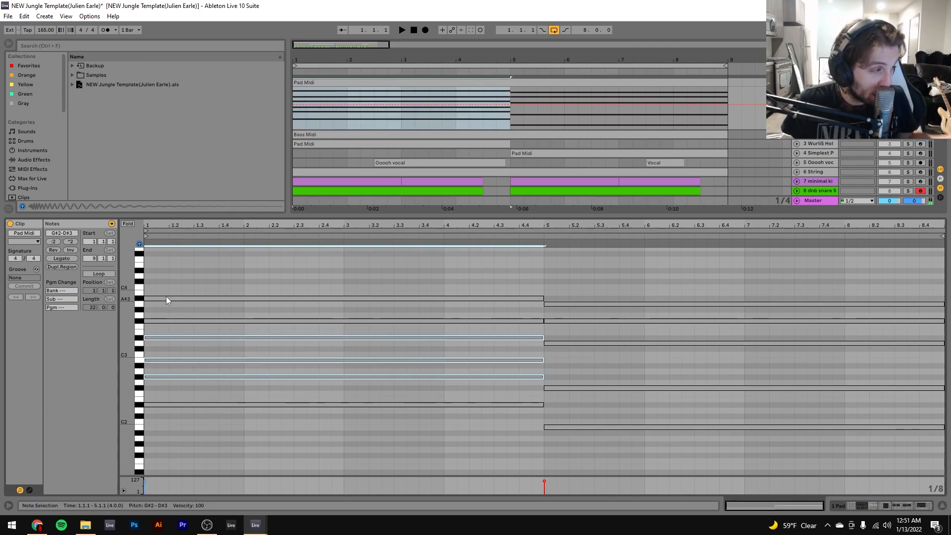
pyautogui.click(173, 314)
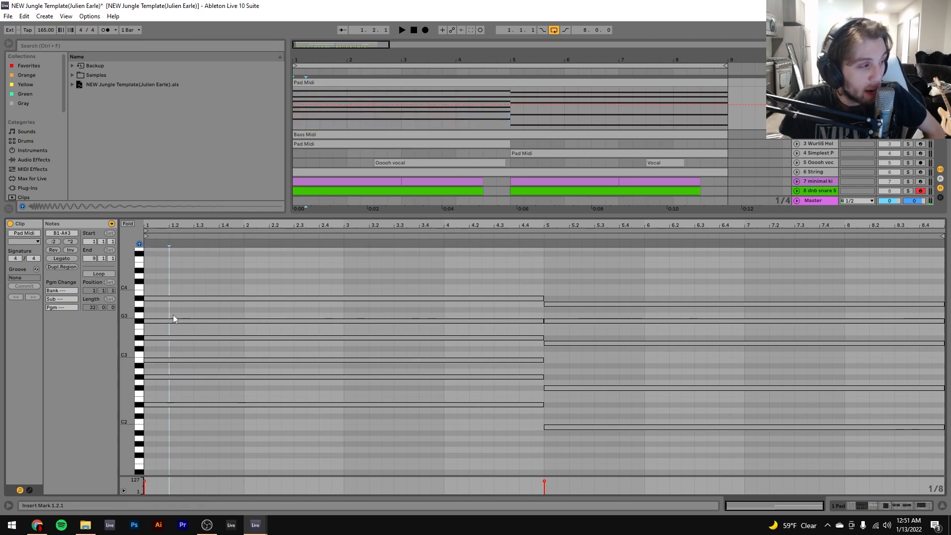
pyautogui.click(190, 319)
# Transpose the first chord's A#3 note down one octave to A#2 and back up to A#3
pyautogui.click(189, 299)
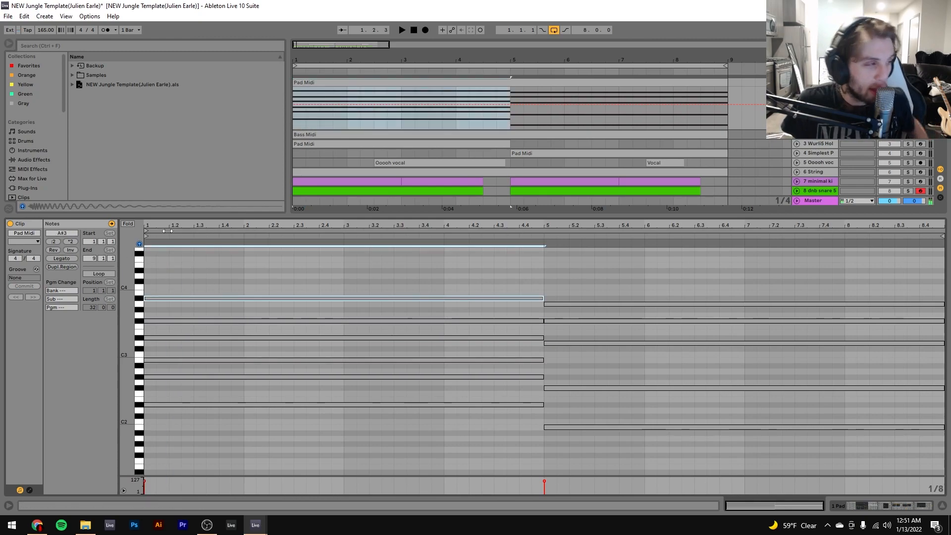
pyautogui.hotkey('shift', 'Down')
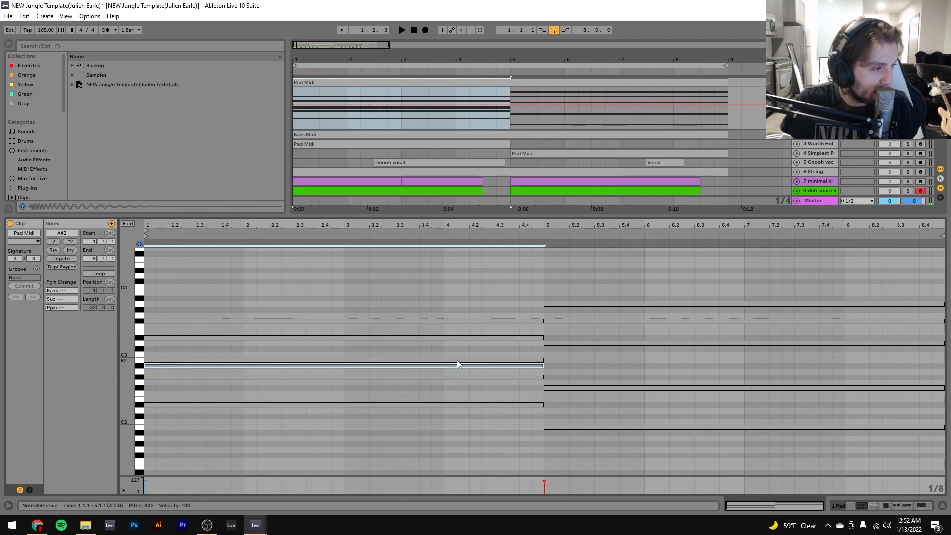
pyautogui.hotkey('shift', 'Up')
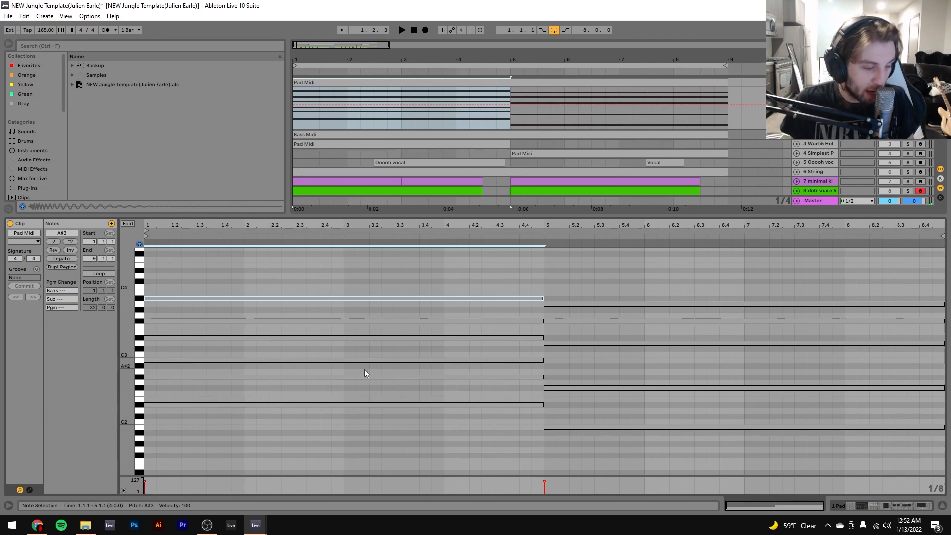
# Select the first chord's lowest note, D#2, and play back the start of the pad clip
pyautogui.click(343, 404)
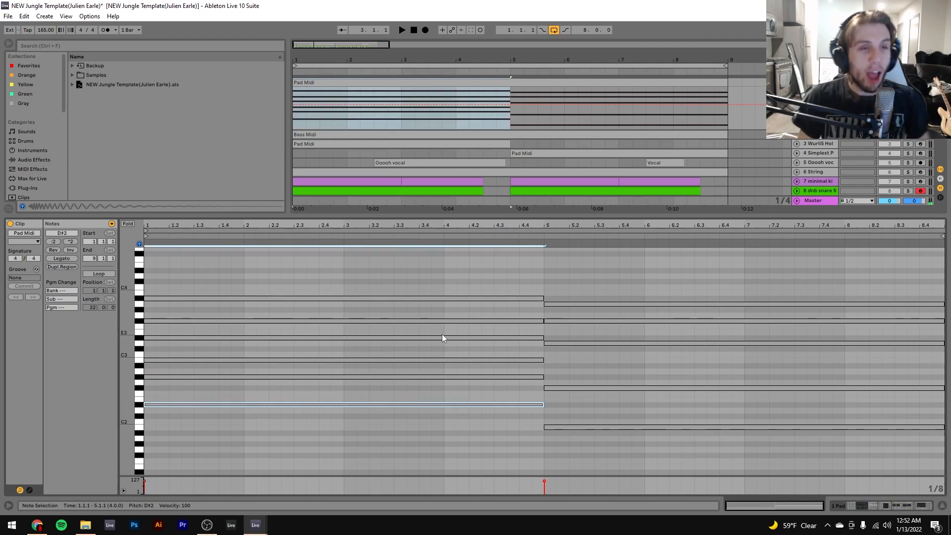
pyautogui.click(395, 91)
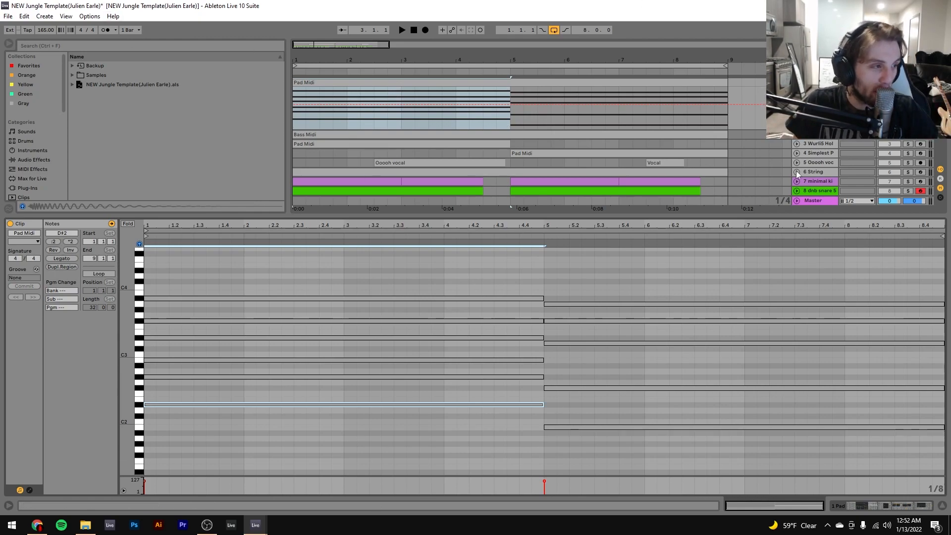
pyautogui.press('space')
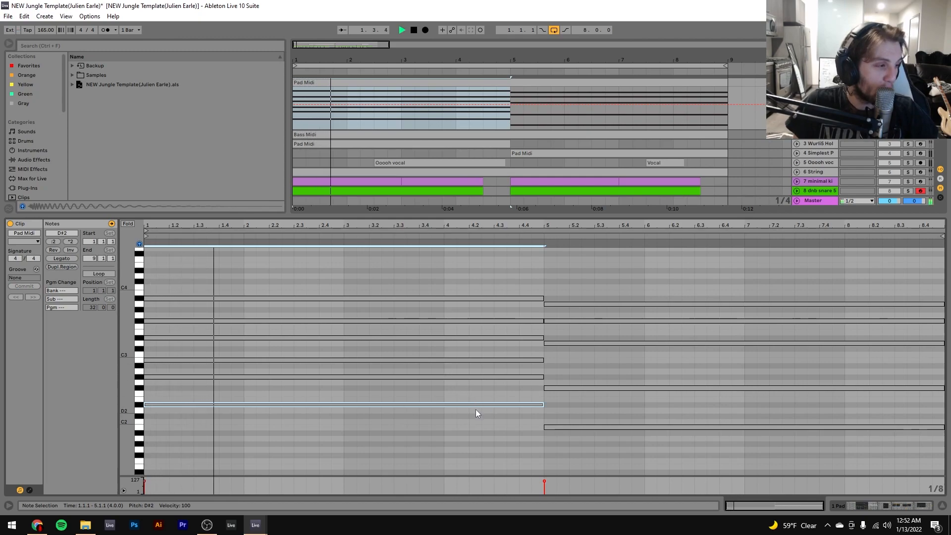
pyautogui.press('space')
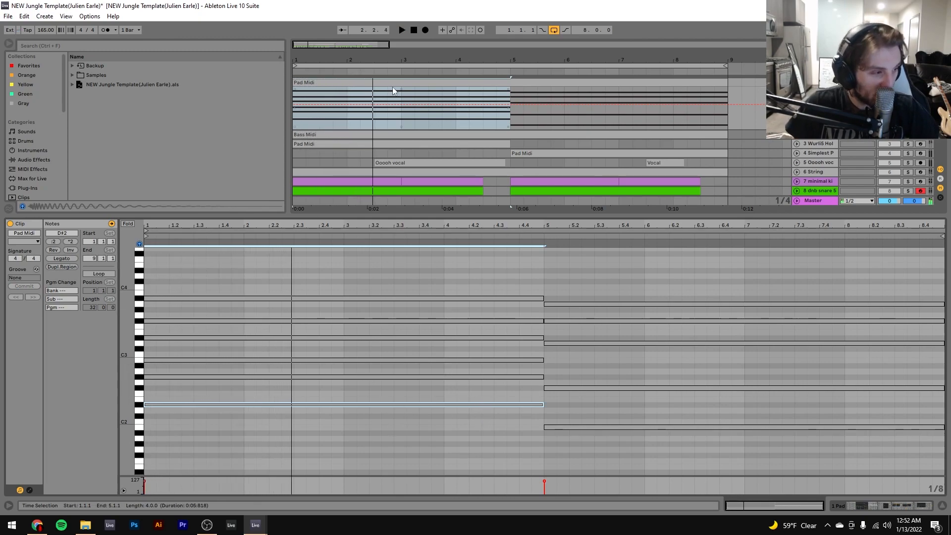
# Examine the second pad chord from bar 5, selecting all its notes, the F#2 and the B1 bass note, and audition the clip
pyautogui.moveTo(591, 433); pyautogui.dragTo(632, 246)
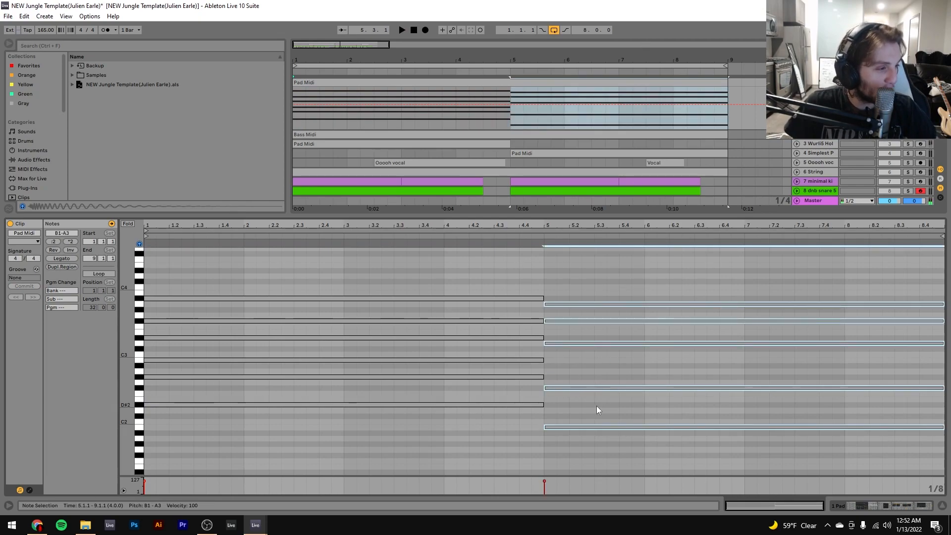
pyautogui.click(577, 388)
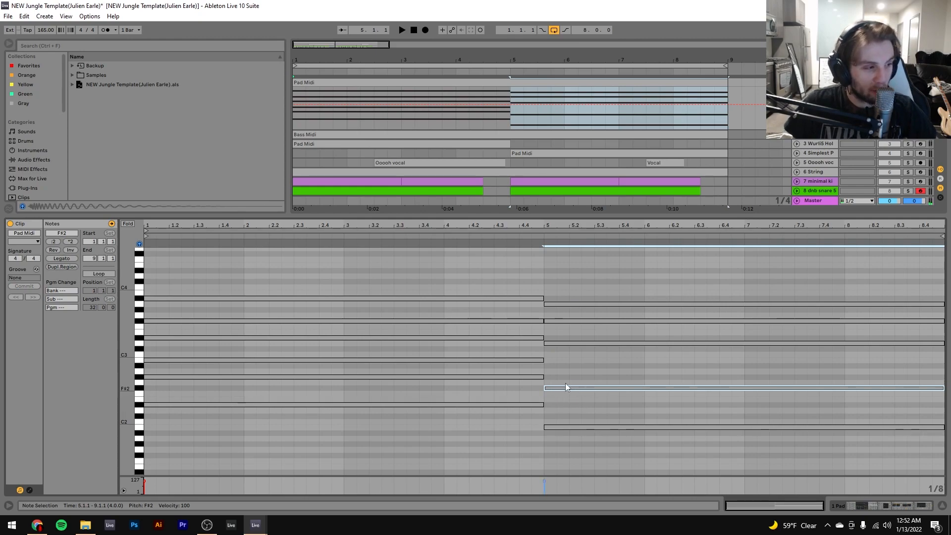
pyautogui.moveTo(563, 395); pyautogui.dragTo(602, 443)
pyautogui.press('space')
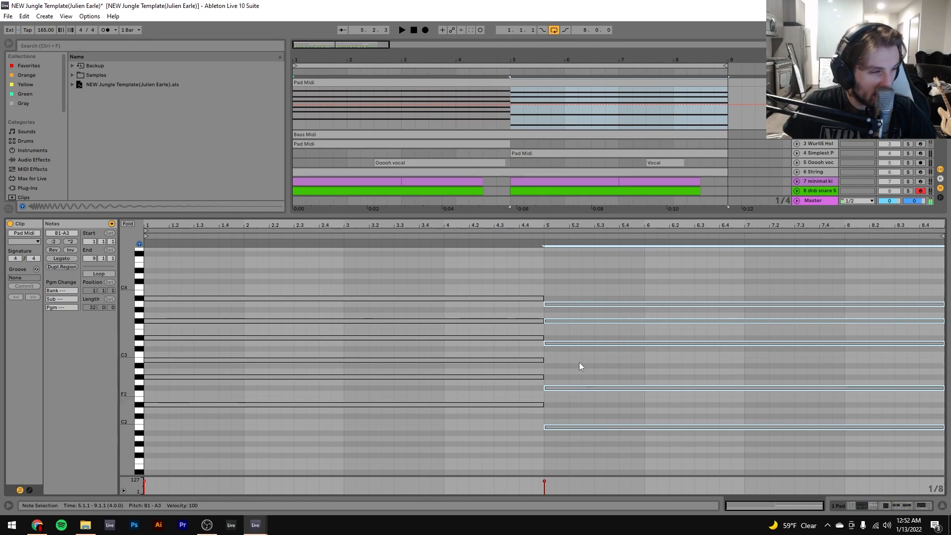
pyautogui.moveTo(558, 404); pyautogui.dragTo(584, 449)
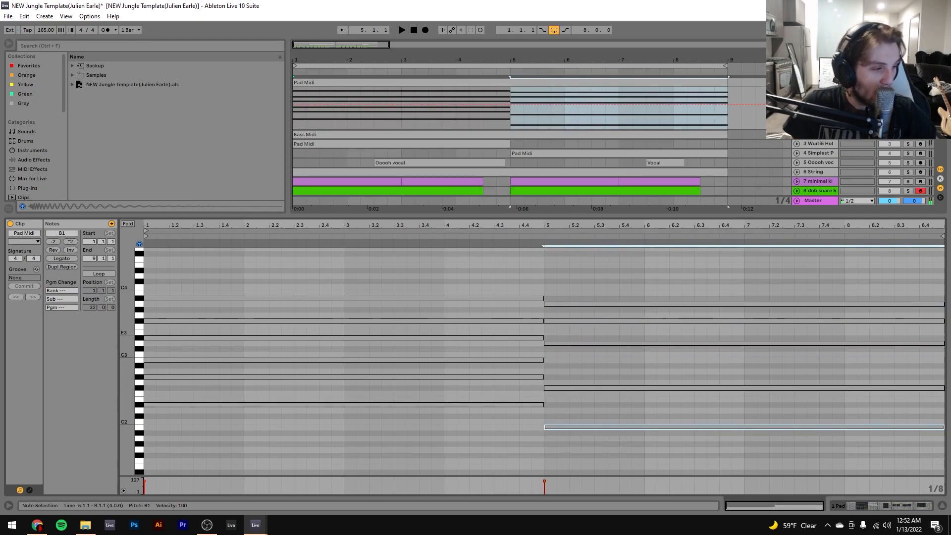
pyautogui.press('space')
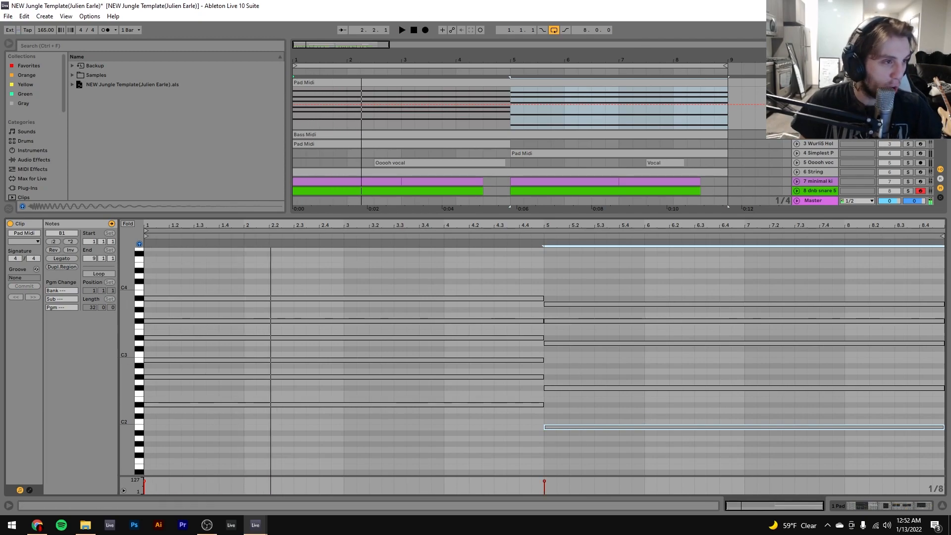
# Review the pad's device chain: Operator's oscillators, filter and LFO settings, plus the Chorus, Reverb and Auto Filter effects
pyautogui.hotkey('shift', 'Tab')
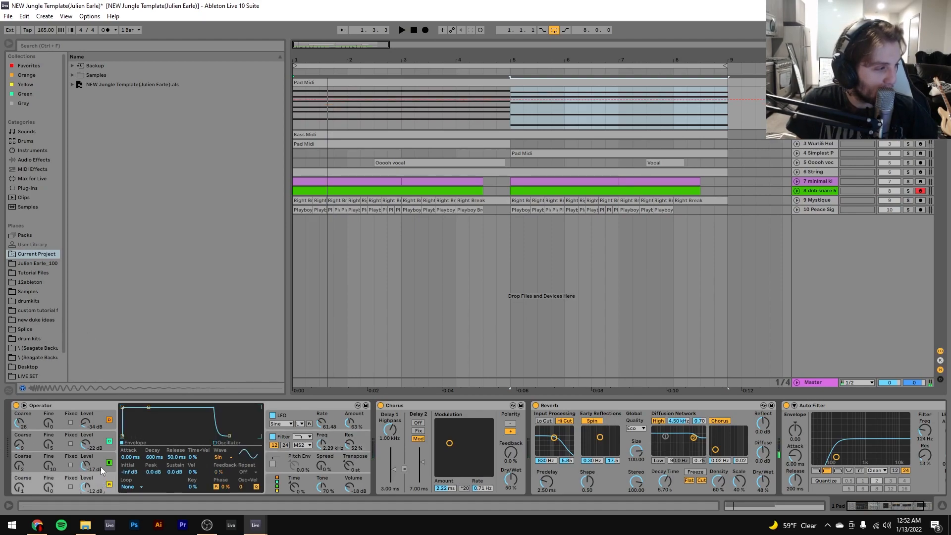
pyautogui.click(95, 442)
pyautogui.click(89, 418)
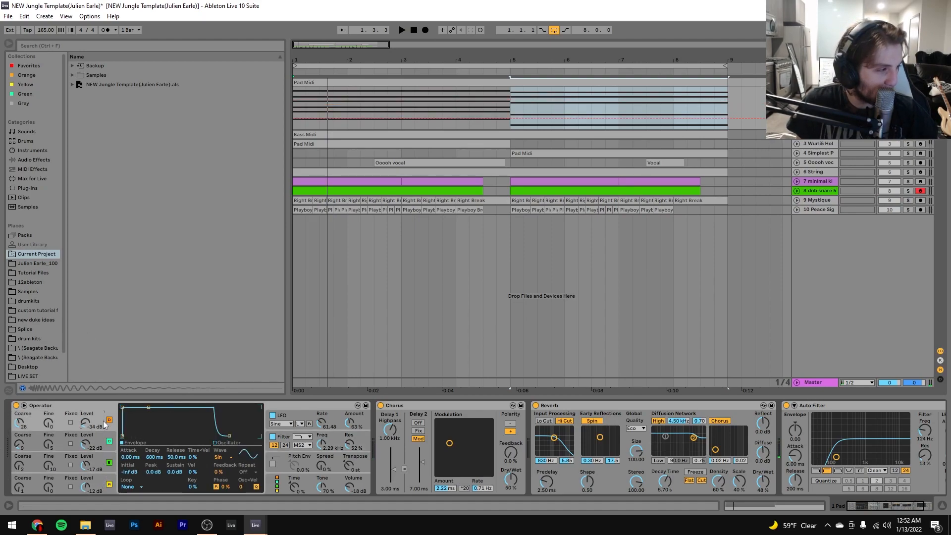
pyautogui.click(96, 450)
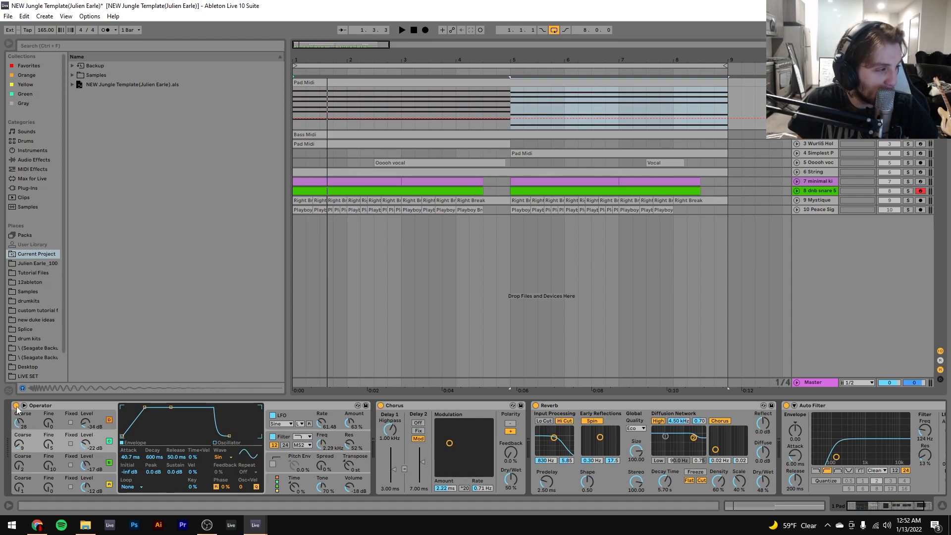
pyautogui.click(278, 436)
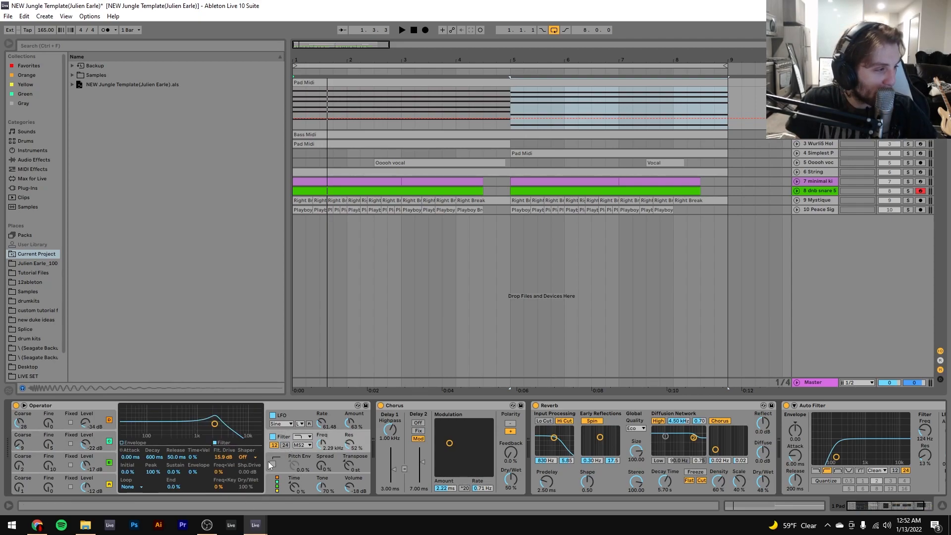
pyautogui.click(290, 414)
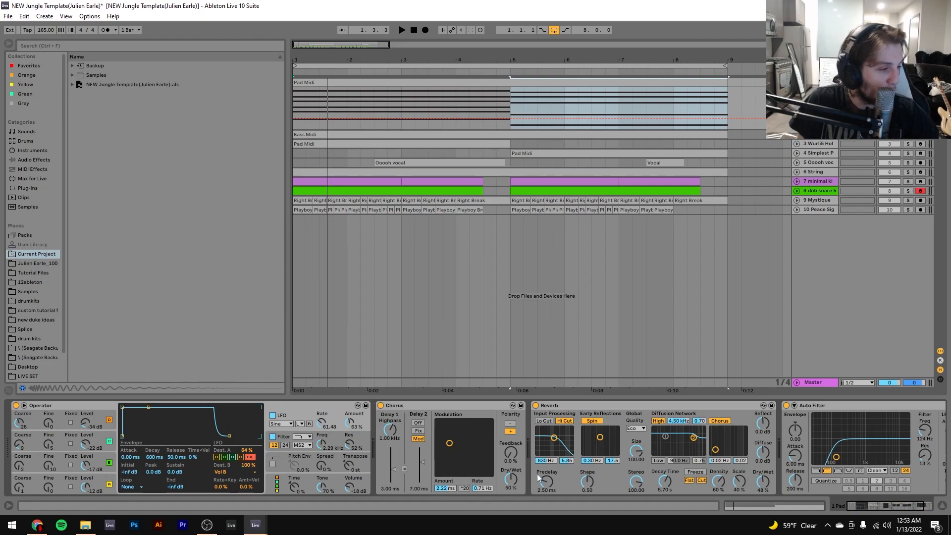
pyautogui.scroll(-3, 537, 474)
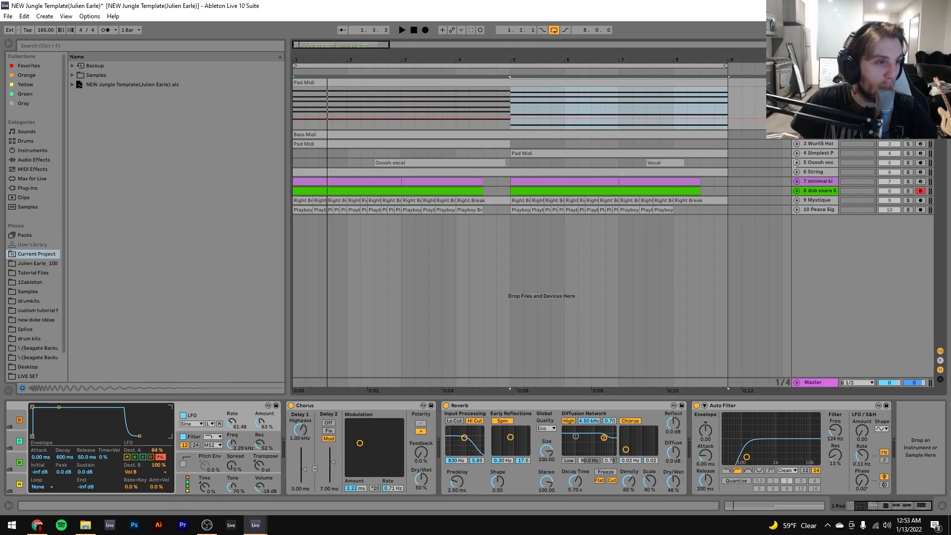
# Unfold the Bassline track, play it with the pad and open the Bass Midi clip's notes
pyautogui.click(796, 134)
pyautogui.press('space')
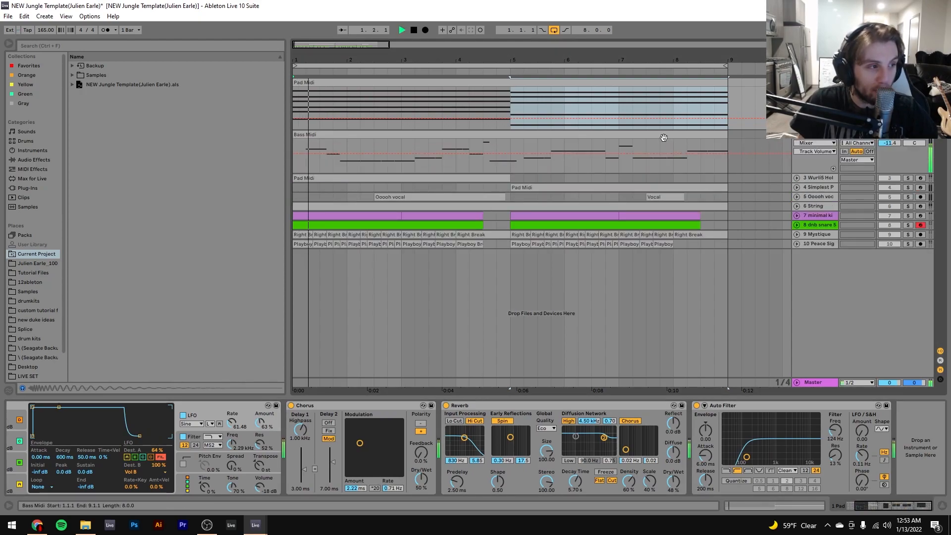
pyautogui.doubleClick(664, 138)
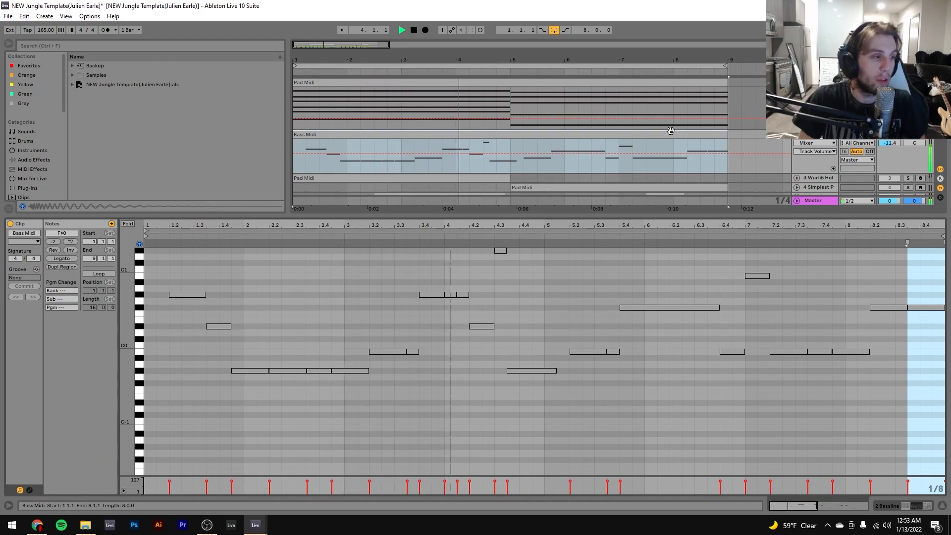
pyautogui.press('space')
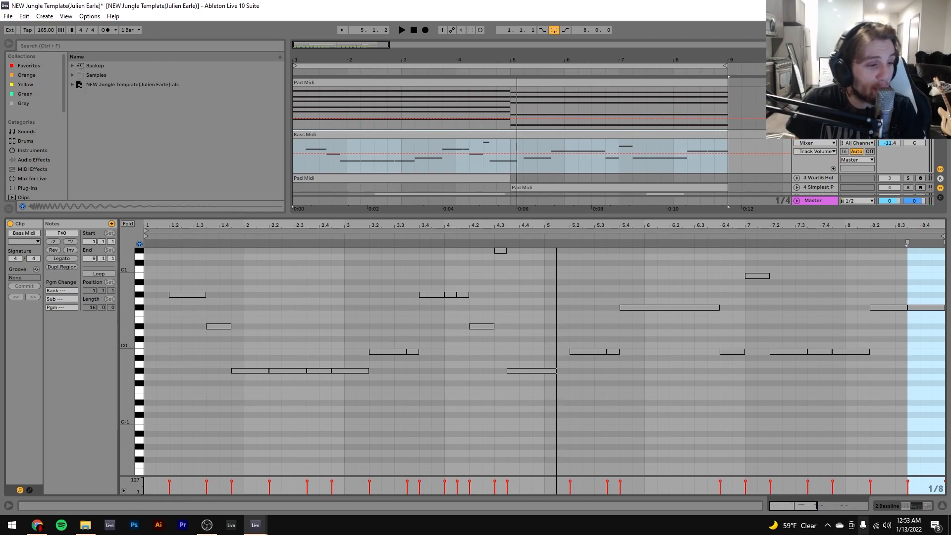
# Review the bassline's Operator settings: oscillator B's envelope, the filter and the pitch envelope
pyautogui.hotkey('shift', 'Tab')
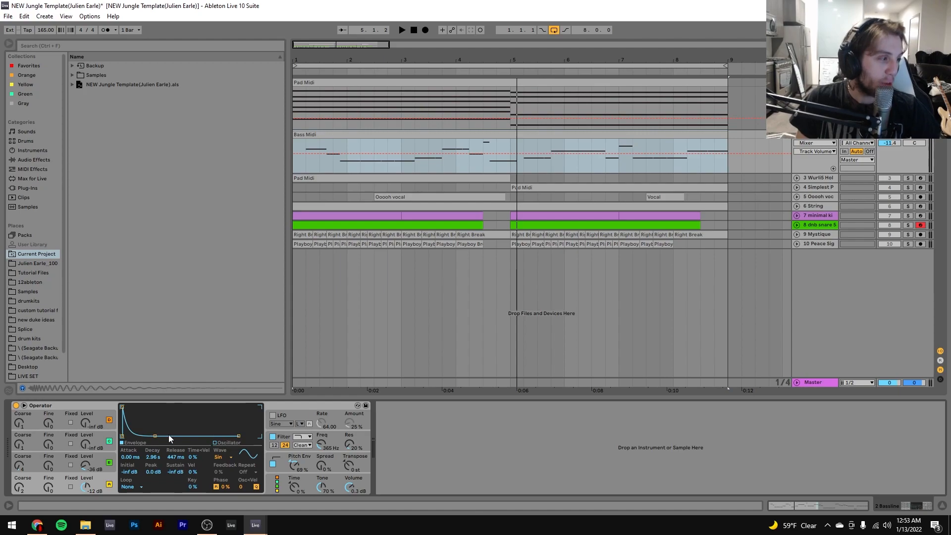
pyautogui.click(89, 466)
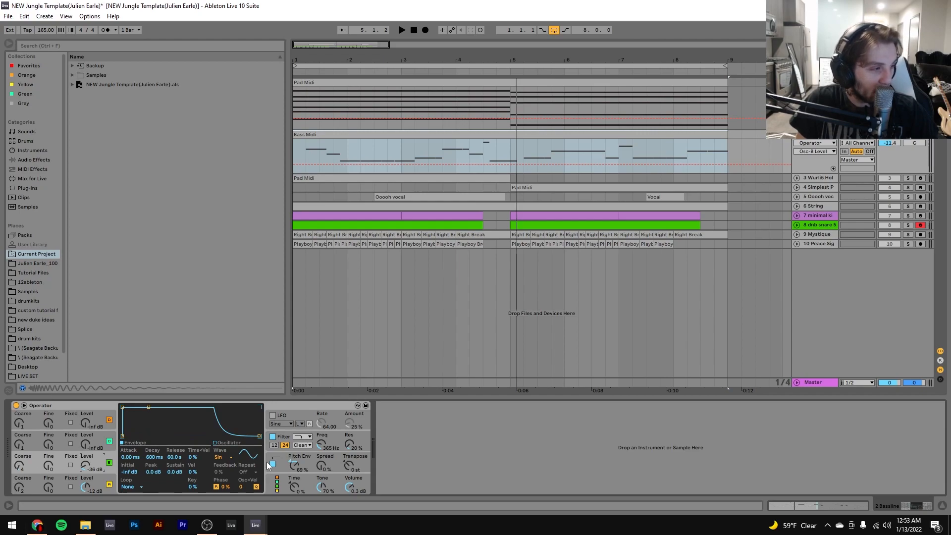
pyautogui.click(278, 440)
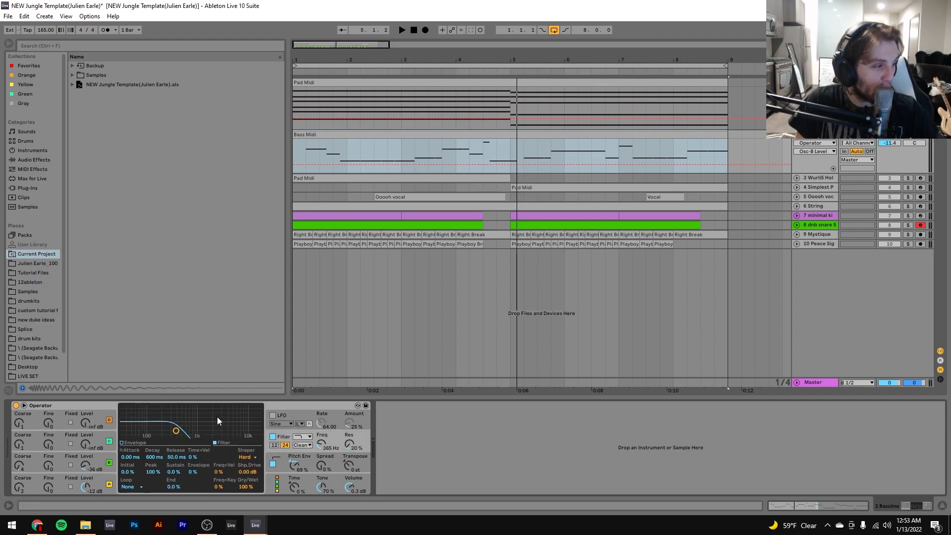
pyautogui.click(284, 460)
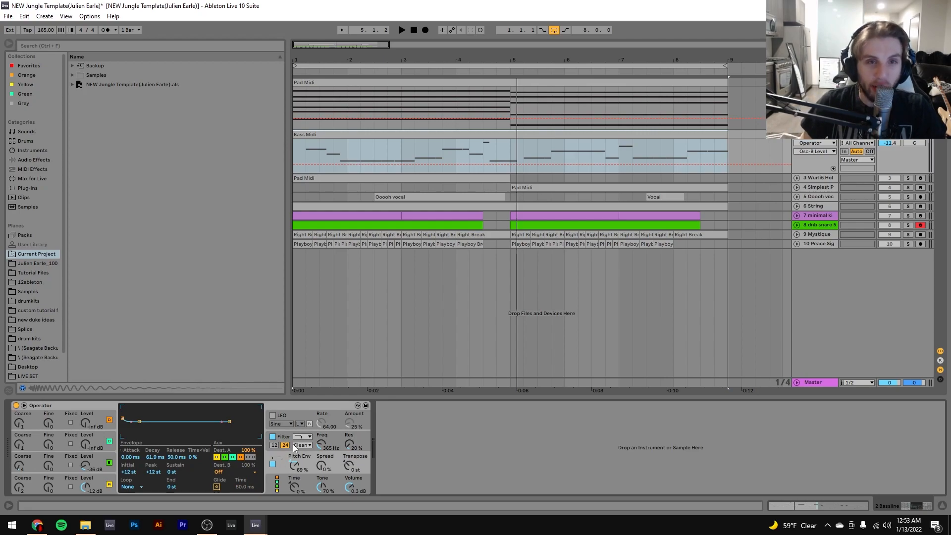
# Audition the bassline and open the Bass Midi clip's notes
pyautogui.press('space')
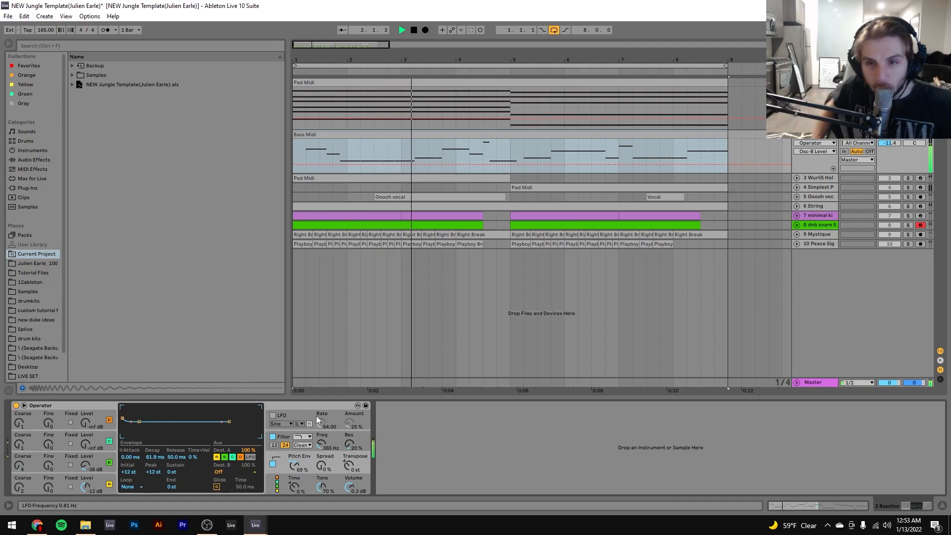
pyautogui.press('space')
pyautogui.doubleClick(427, 133)
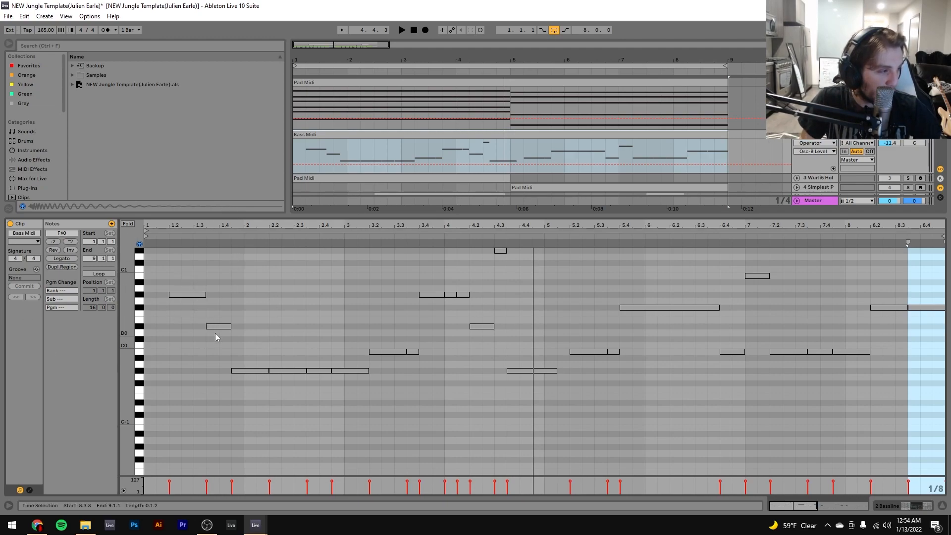
# Examine the bassline's notes phrase by phrase, selecting the bar 2 notes, the bar 3 to 5 run and everything from bar 5.2 on
pyautogui.moveTo(195, 269); pyautogui.dragTo(242, 378)
pyautogui.moveTo(186, 287); pyautogui.dragTo(243, 381)
pyautogui.moveTo(299, 355); pyautogui.dragTo(318, 427)
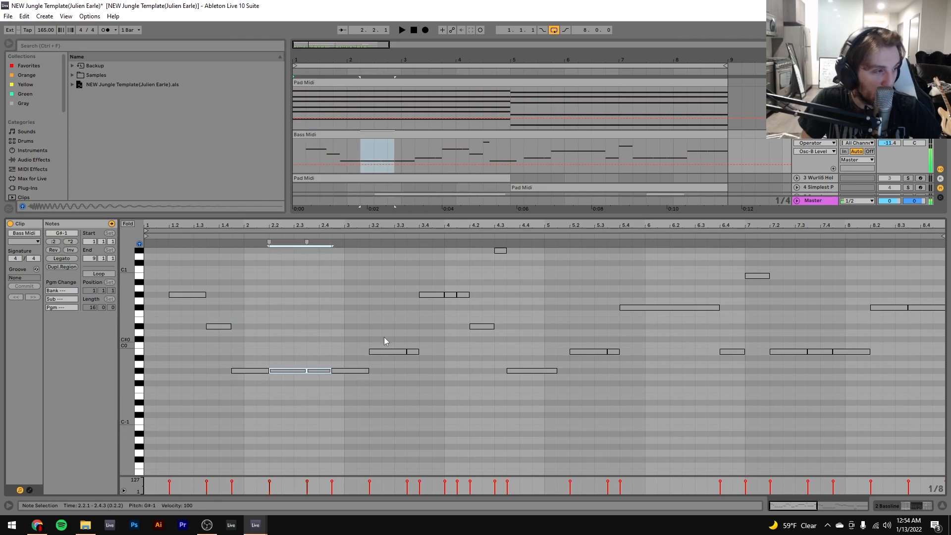
pyautogui.moveTo(383, 340); pyautogui.dragTo(393, 414)
pyautogui.moveTo(412, 301); pyautogui.dragTo(510, 238)
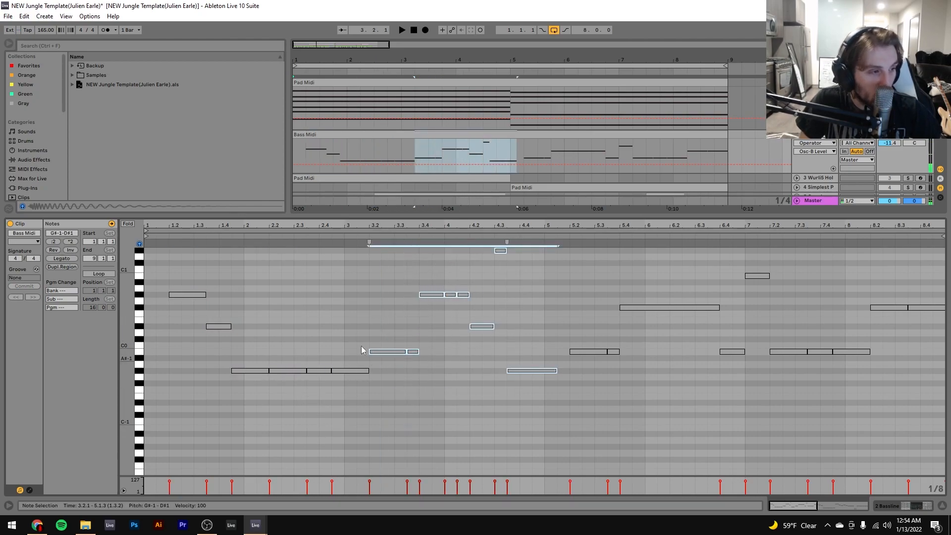
pyautogui.moveTo(580, 384); pyautogui.dragTo(944, 231)
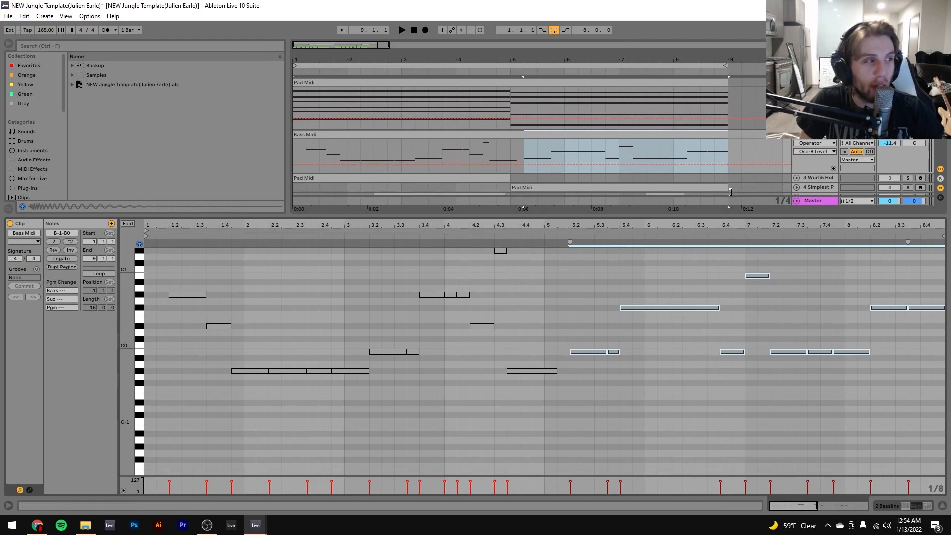
# Audition the Bass Midi clip together with the Mystique and Peace Sign breaks soloed, and bring back the bassline's device view
pyautogui.click(480, 134)
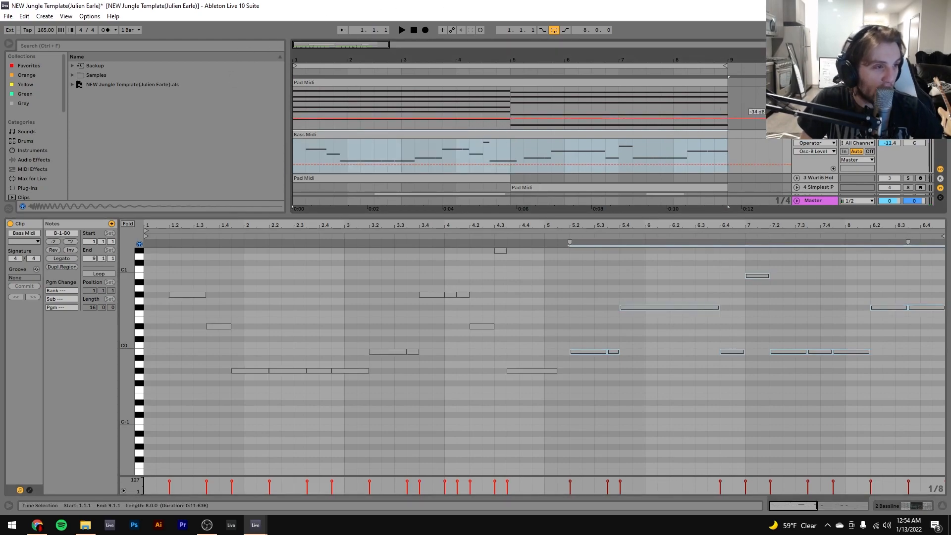
pyautogui.scroll(-5, 877, 163)
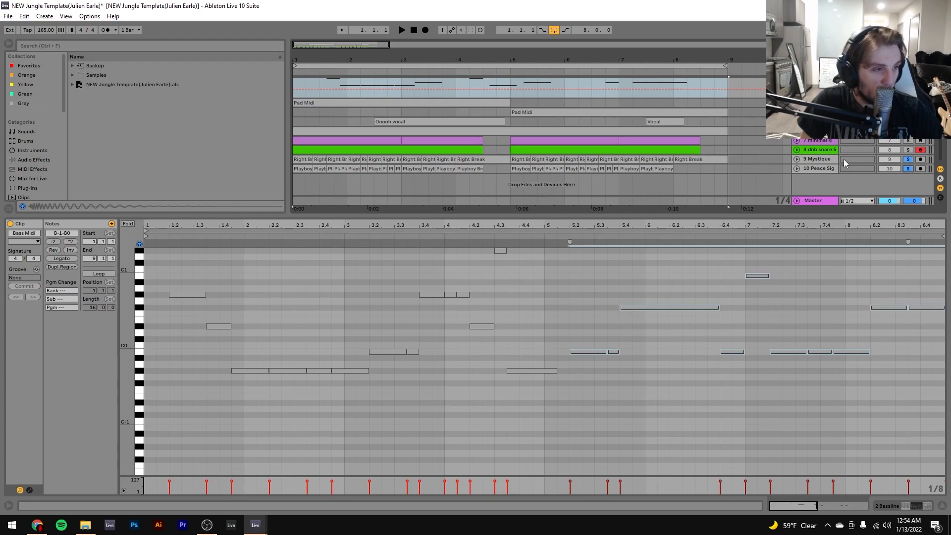
pyautogui.scroll(5, 843, 159)
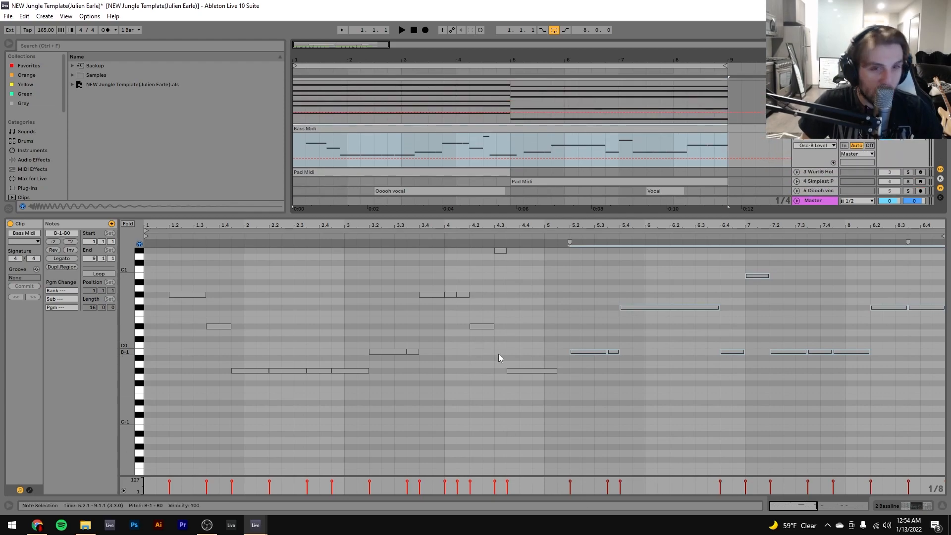
pyautogui.press('space')
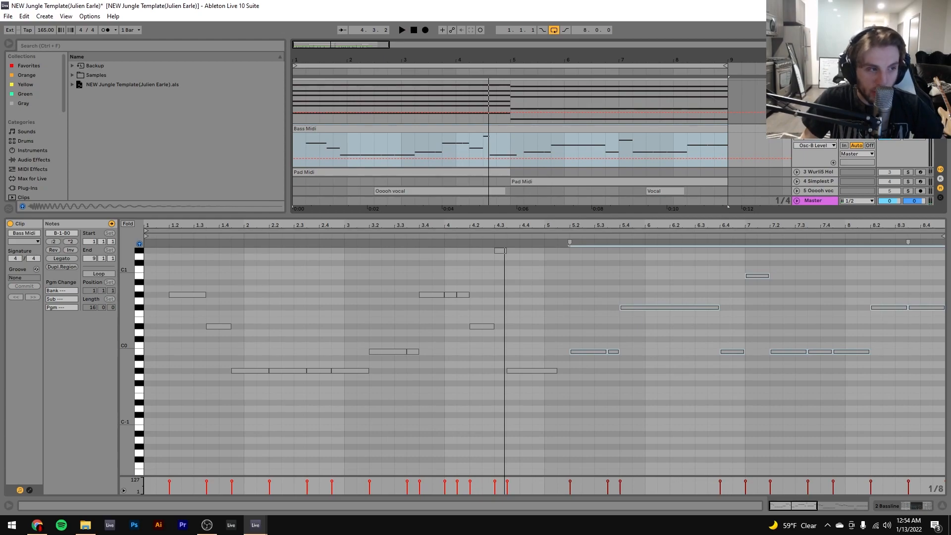
pyautogui.hotkey('shift', 'Tab')
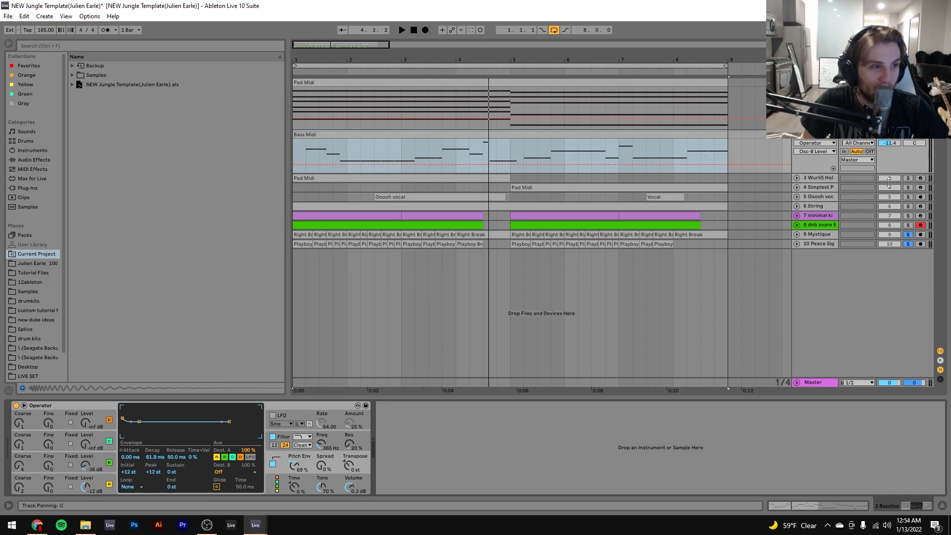
# Clear the current solos, solo the Wurli Hollow Piano and Simplest Piano tracks together, play them and unfold both
pyautogui.click(908, 135)
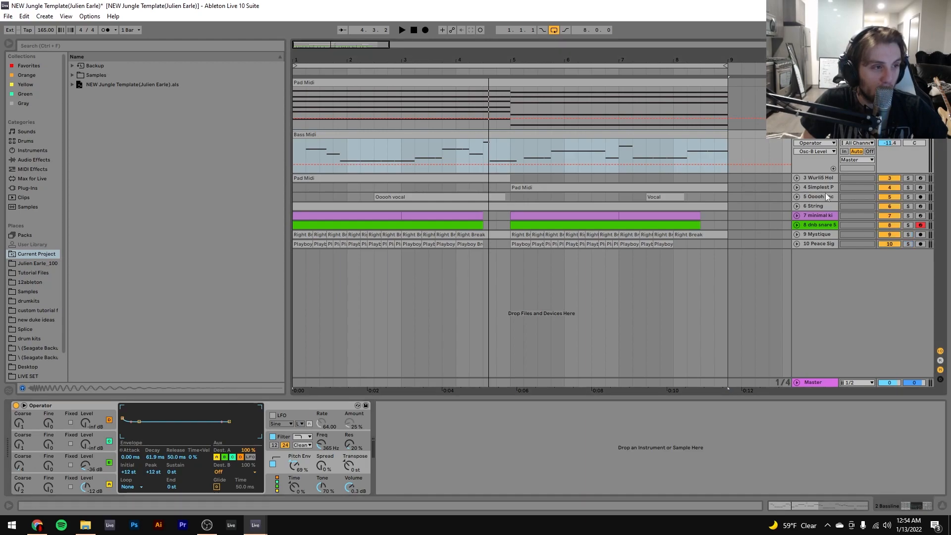
pyautogui.click(814, 178)
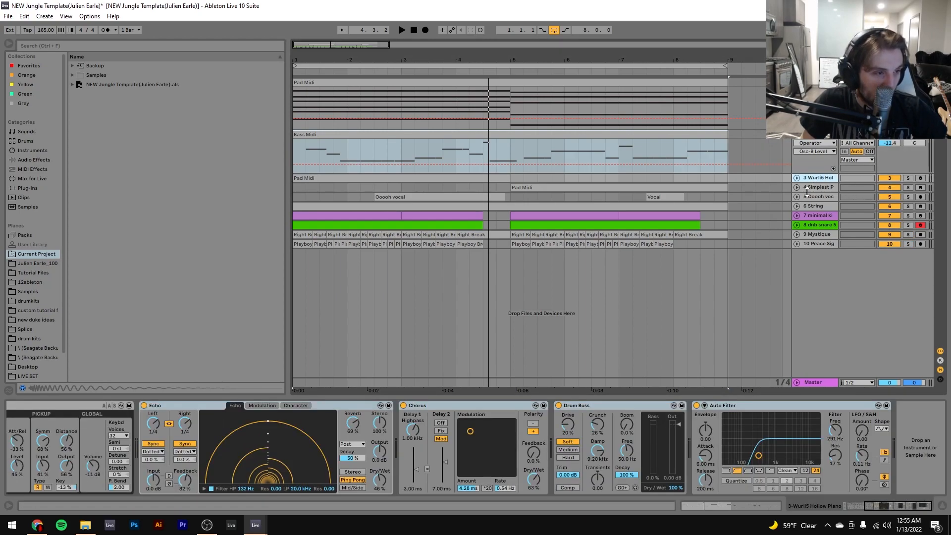
pyautogui.keyDown('shift'); pyautogui.click(819, 188); pyautogui.keyUp('shift')
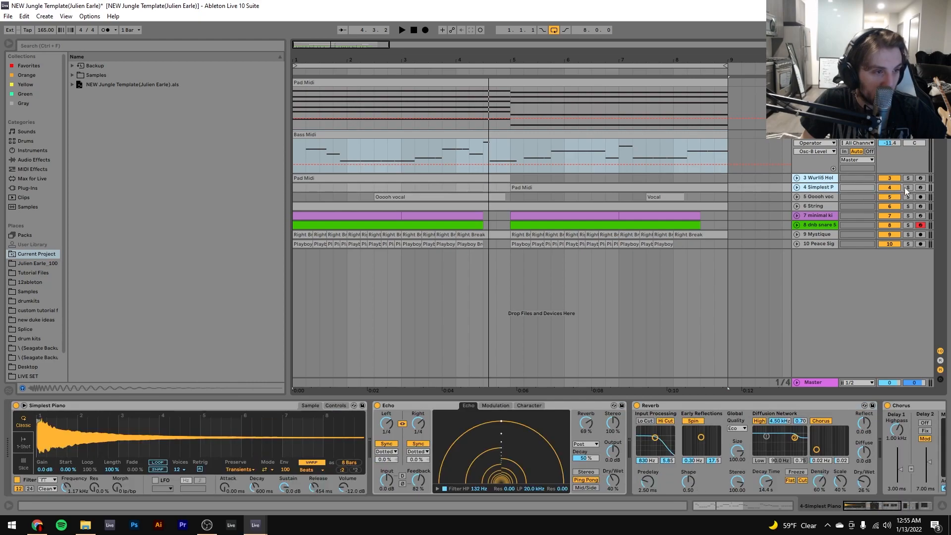
pyautogui.click(907, 188)
pyautogui.press('space')
pyautogui.click(796, 188)
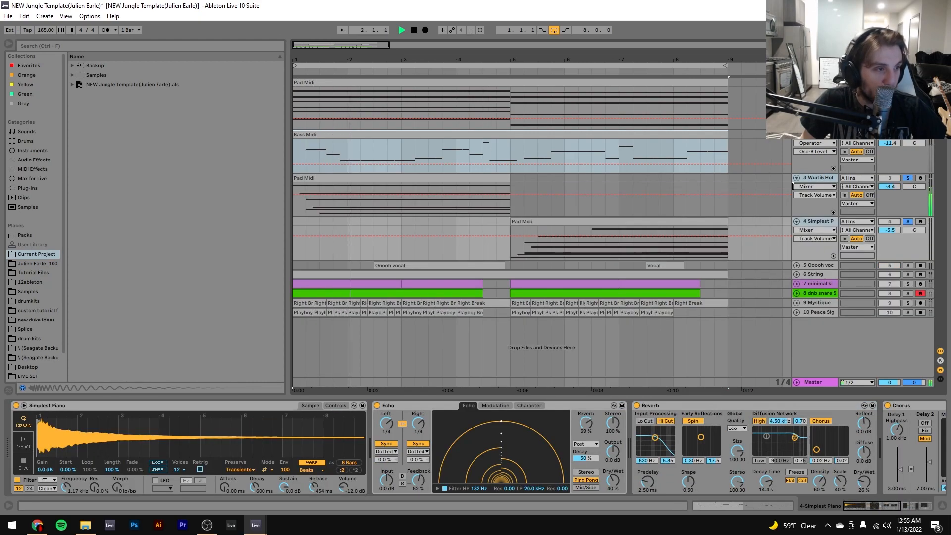
# Open the Wurli Hollow Piano clip and examine its staggered chord, selecting all the notes and the A#2
pyautogui.doubleClick(450, 182)
pyautogui.press('space')
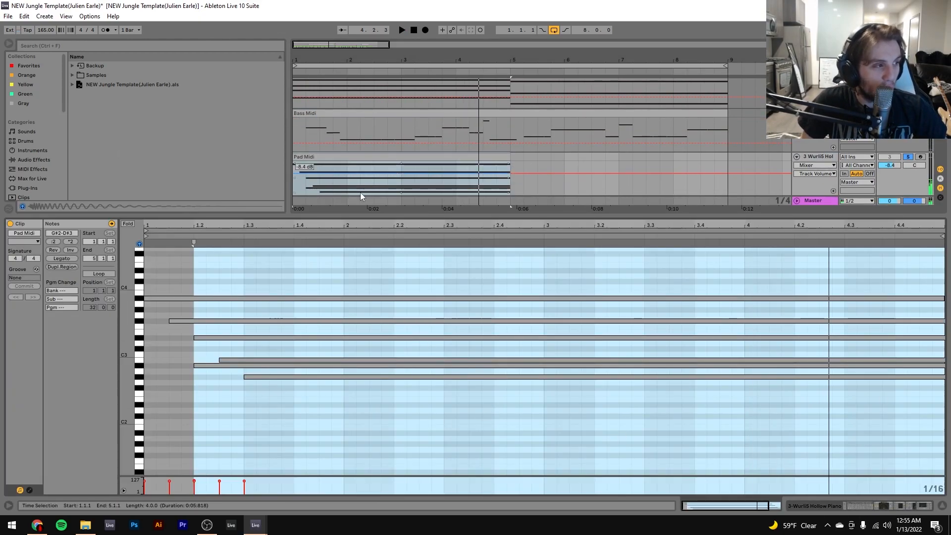
pyautogui.moveTo(193, 278); pyautogui.dragTo(318, 454)
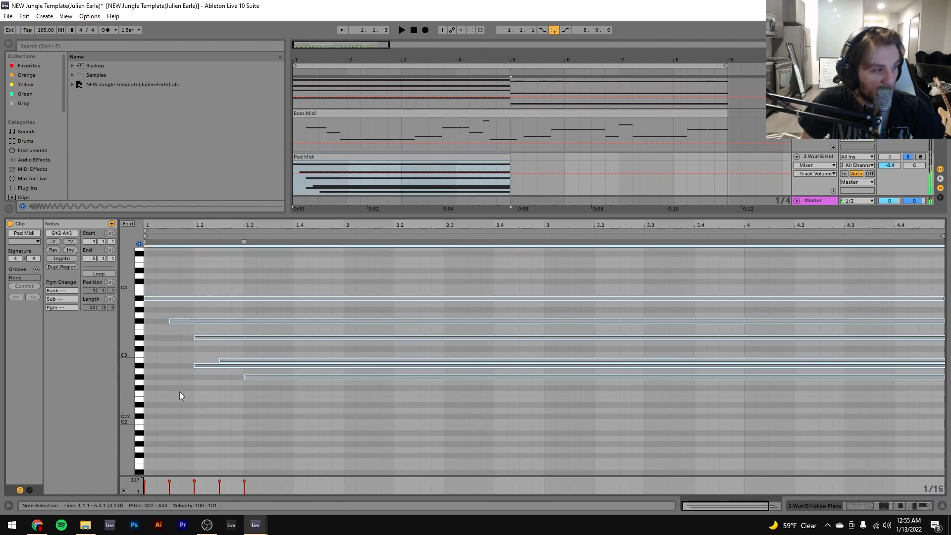
pyautogui.click(221, 367)
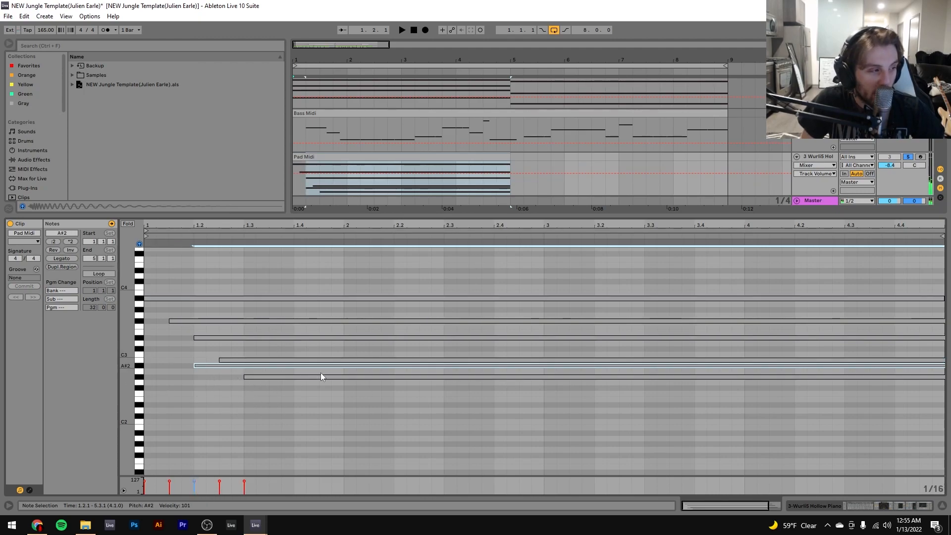
# Examine the notes of the Simplest Piano clip from bar 5 and audition it
pyautogui.scroll(-1, 586, 189)
pyautogui.click(539, 177)
pyautogui.click(274, 355)
pyautogui.press('space')
# Review the Simplest Piano track's device chain from the sample through Echo and Reverb to Chorus, and play the clip
pyautogui.click(822, 161)
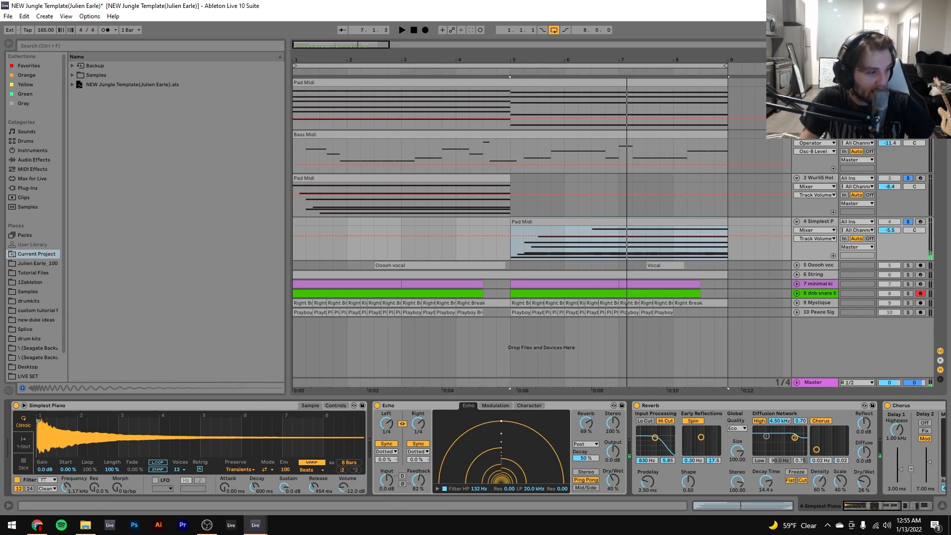
pyautogui.scroll(-5, 509, 468)
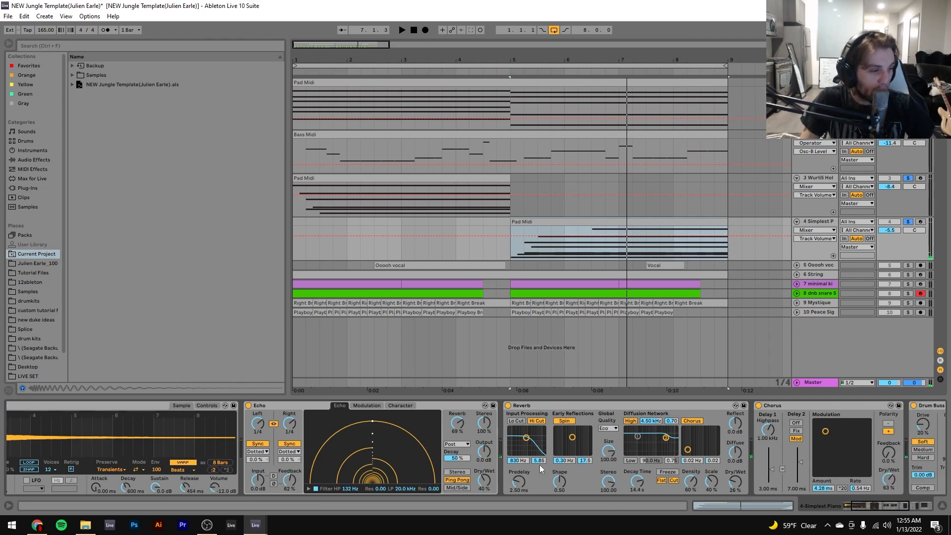
pyautogui.scroll(-3, 582, 458)
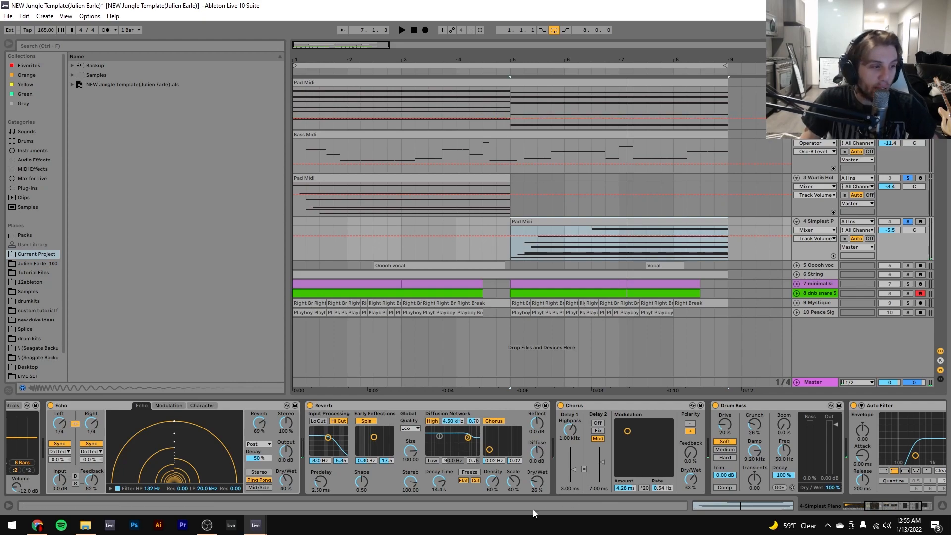
pyautogui.press('space')
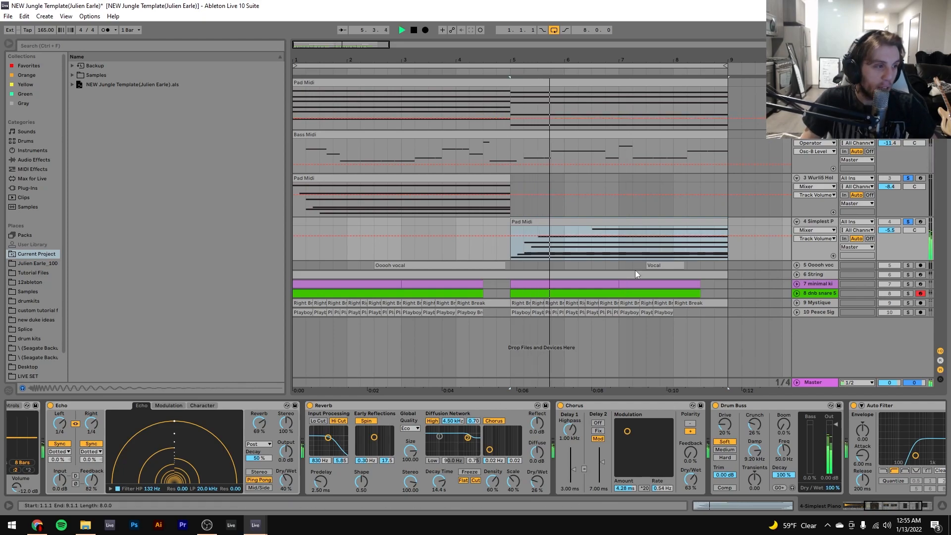
# Select the Wurli Hollow Piano clip and audition it while reviewing its Echo, Chorus, Drum Buss and Auto Filter
pyautogui.click(453, 196)
pyautogui.press('space')
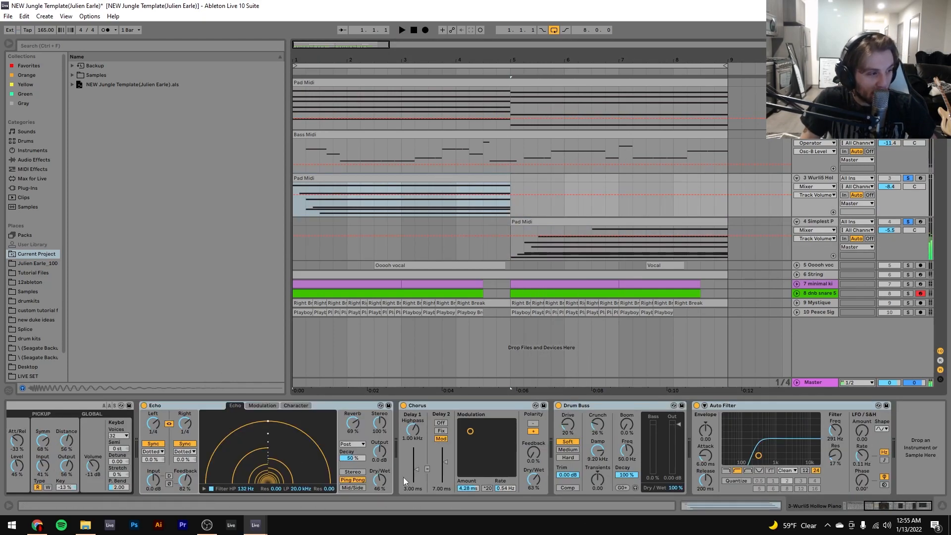
pyautogui.press('space')
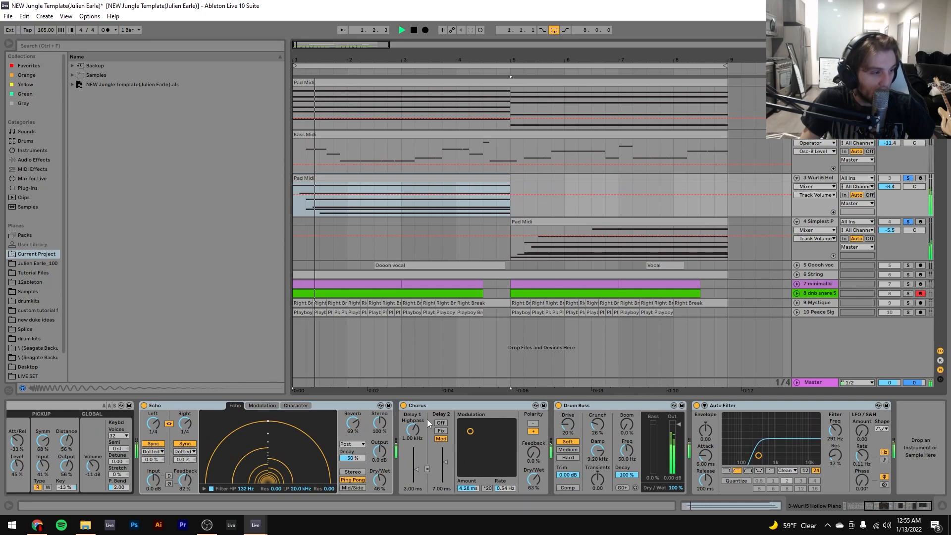
pyautogui.press('space')
# Play the Simplest Piano clip again and review the rest of its chain: Reverb, Chorus, Drum Buss and Auto Filter
pyautogui.click(543, 221)
pyautogui.press('space')
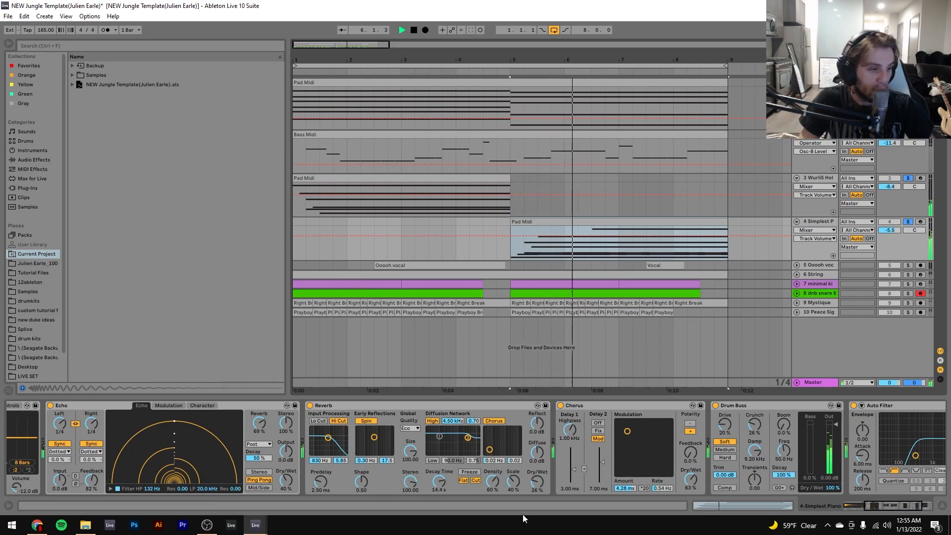
pyautogui.press('space')
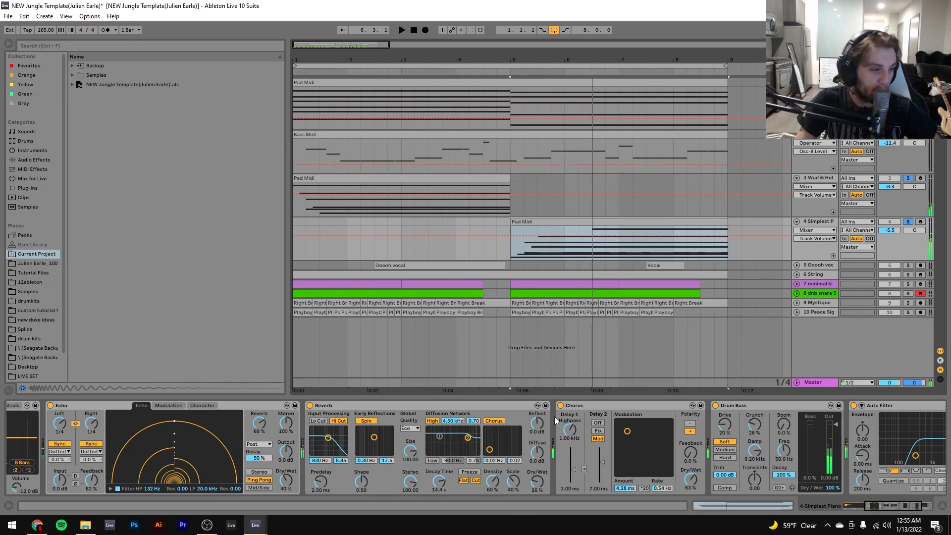
pyautogui.hscroll(3, 662, 452)
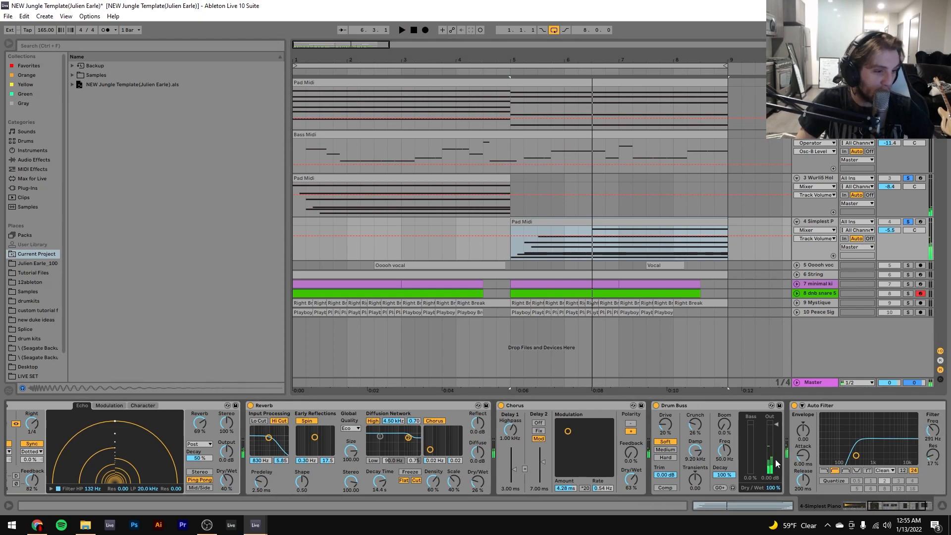
pyautogui.hscroll(5, 777, 463)
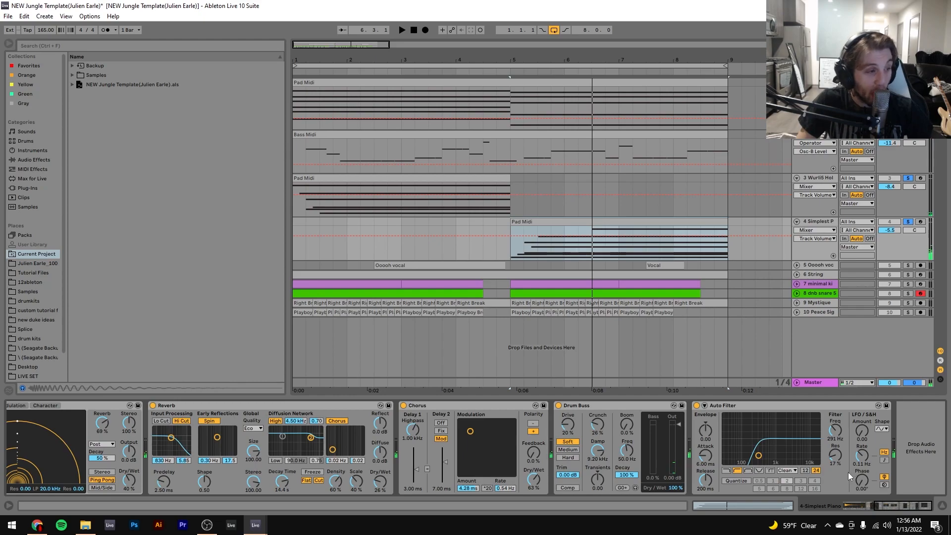
# Solo and unfold the Ooooh vocal track, and play its Ooooh vocal clip
pyautogui.click(909, 265)
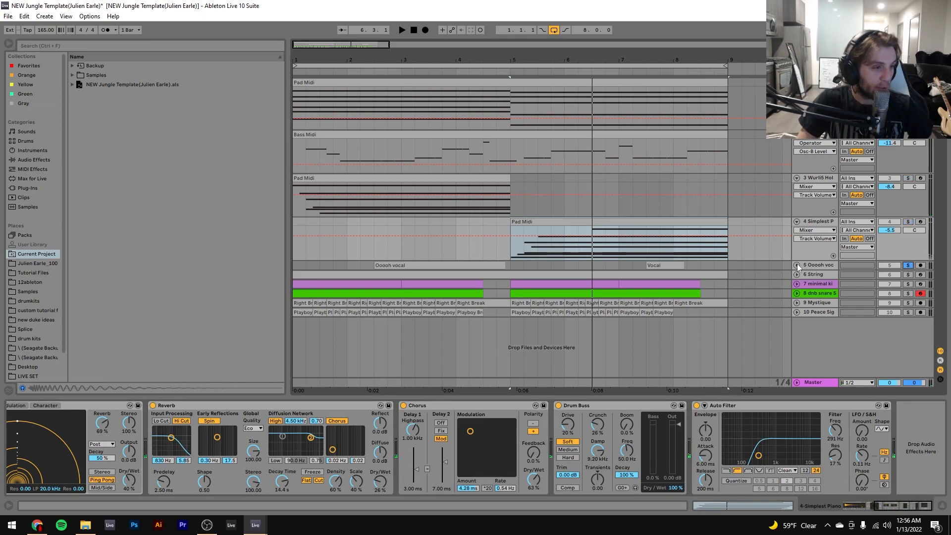
pyautogui.click(797, 265)
pyautogui.click(496, 278)
pyautogui.press('space')
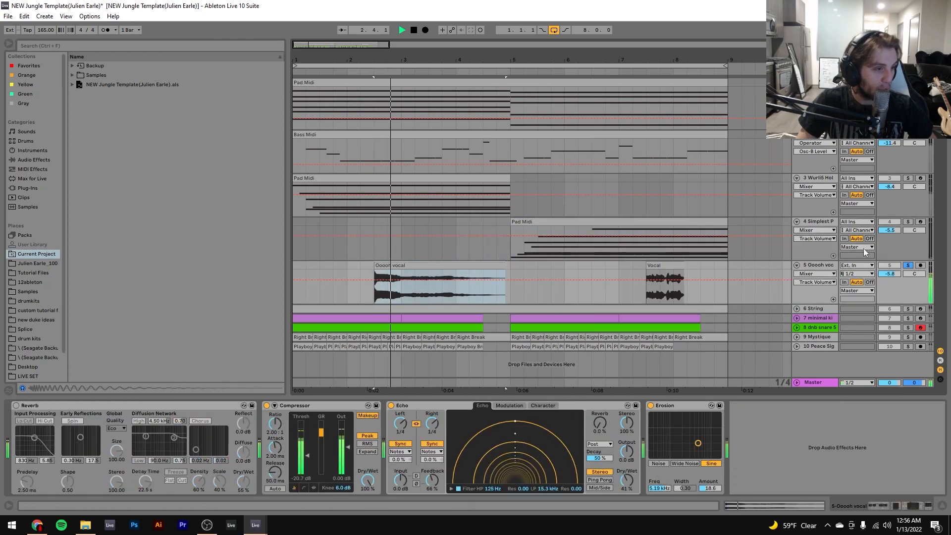
# Audition the vocals with the Simplest Piano soloed alongside, then play the Vocal clip from bar 7 without the piano
pyautogui.click(910, 219)
pyautogui.click(909, 222)
pyautogui.press('space')
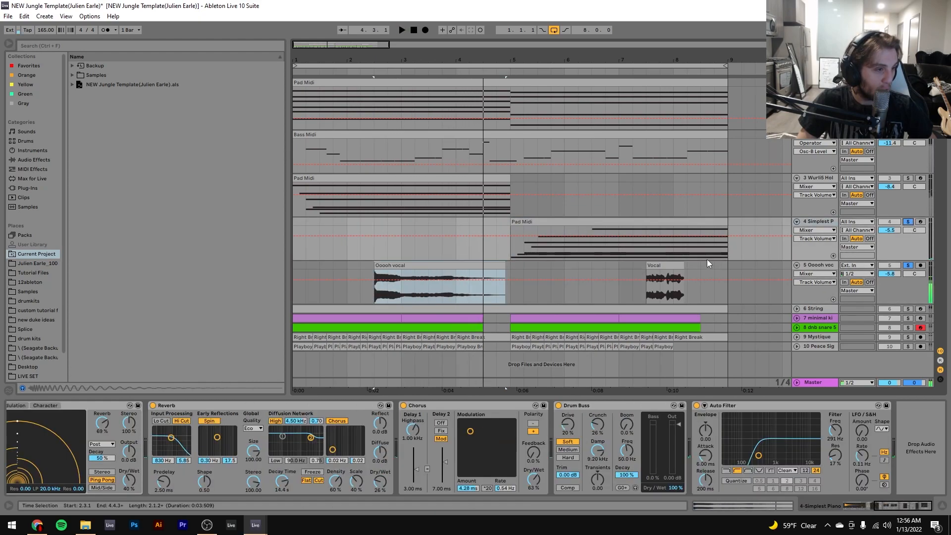
pyautogui.click(620, 262)
pyautogui.press('space')
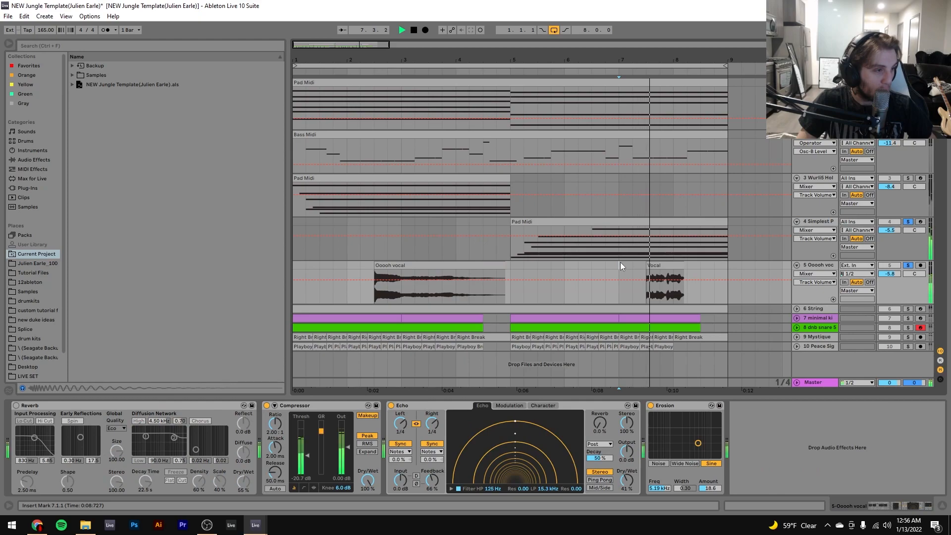
pyautogui.press('space')
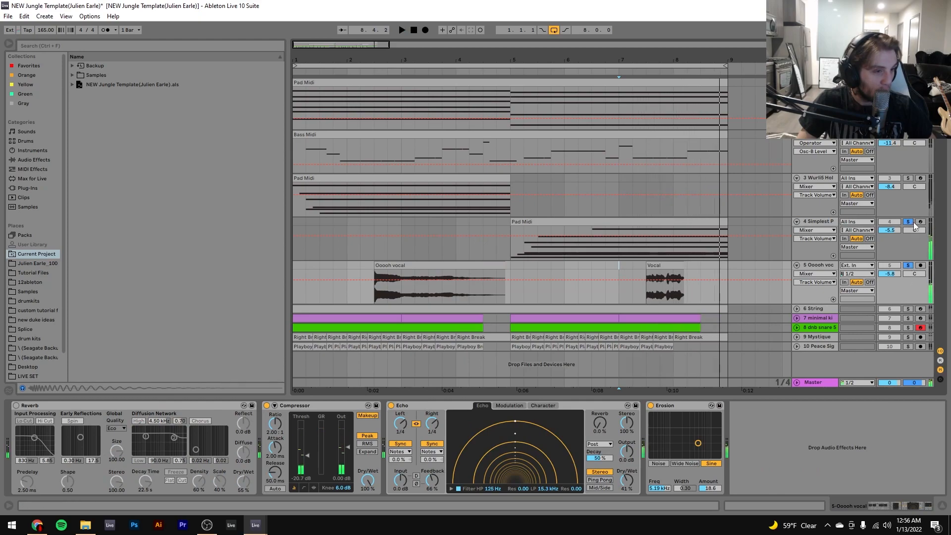
pyautogui.press('space')
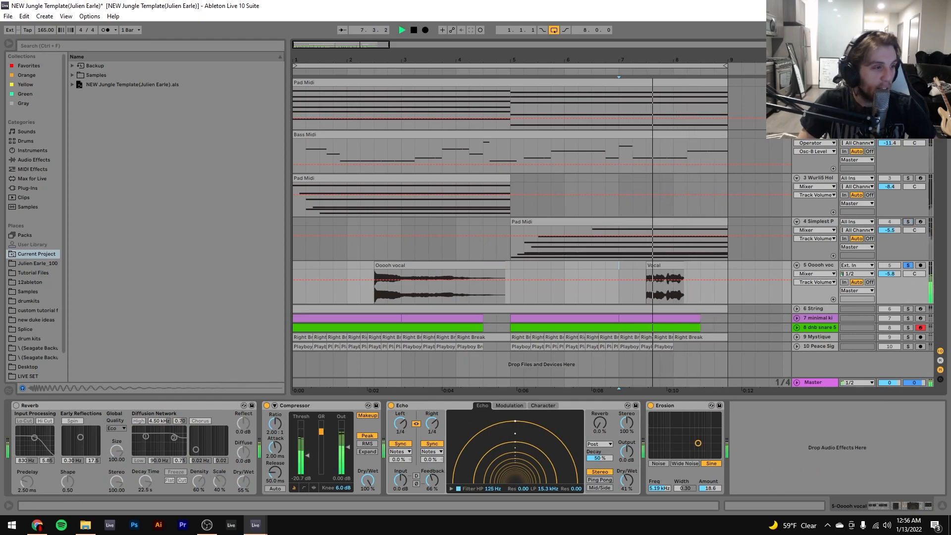
# Replay the Ooooh vocal clip and delete the disabled Reverb from the vocal track's device chain
pyautogui.click(451, 294)
pyautogui.press('space')
pyautogui.press('space')
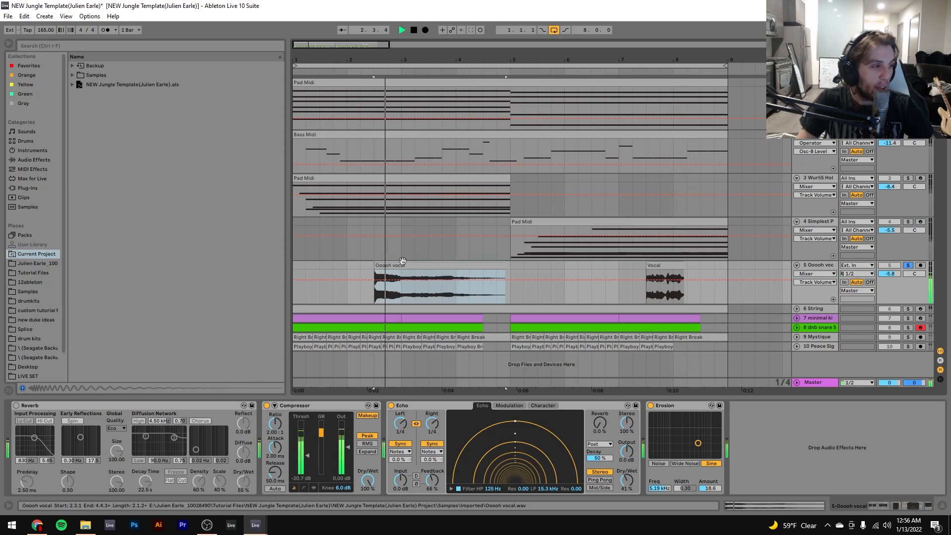
pyautogui.click(104, 404)
pyautogui.press('Delete')
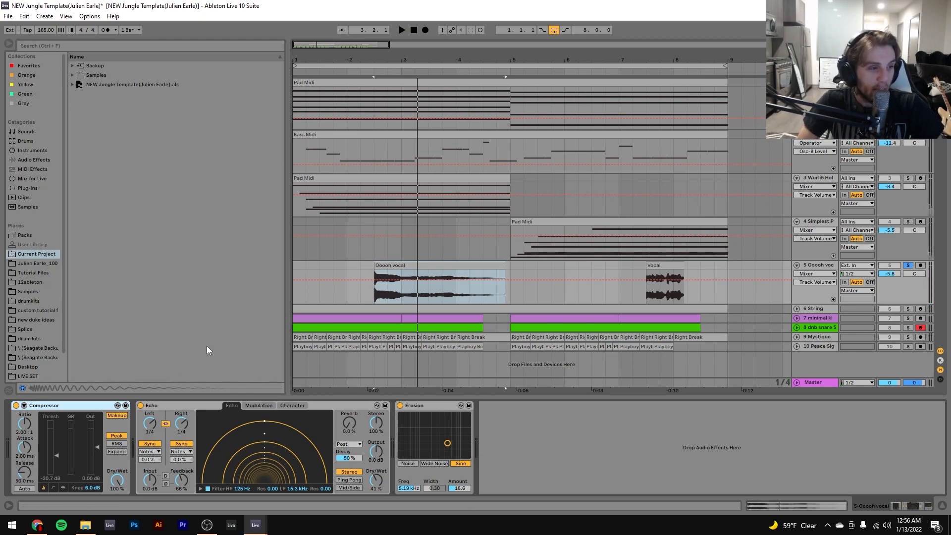
# Replay the soloed Ooooh vocal clip and review the track's Compressor, Echo and Erosion effects
pyautogui.press('space')
pyautogui.press('space')
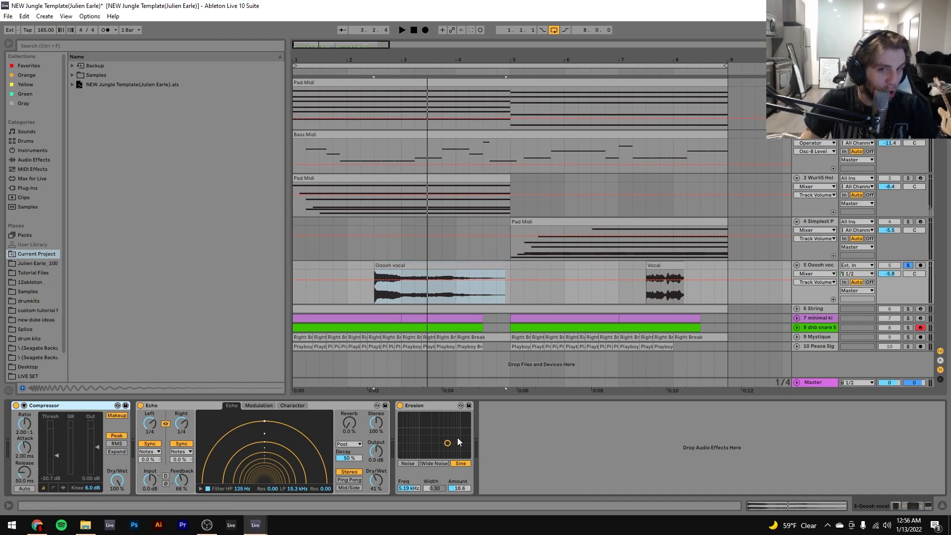
pyautogui.press('space')
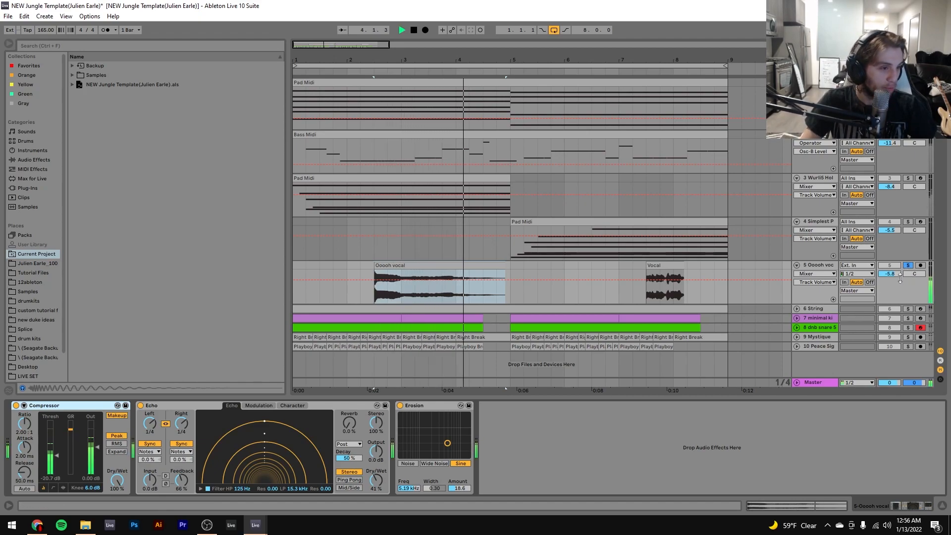
pyautogui.press('space')
# Unsolo the vocal track, play the full mix from bar 2, and play the Vocal clip from bar 7
pyautogui.click(908, 309)
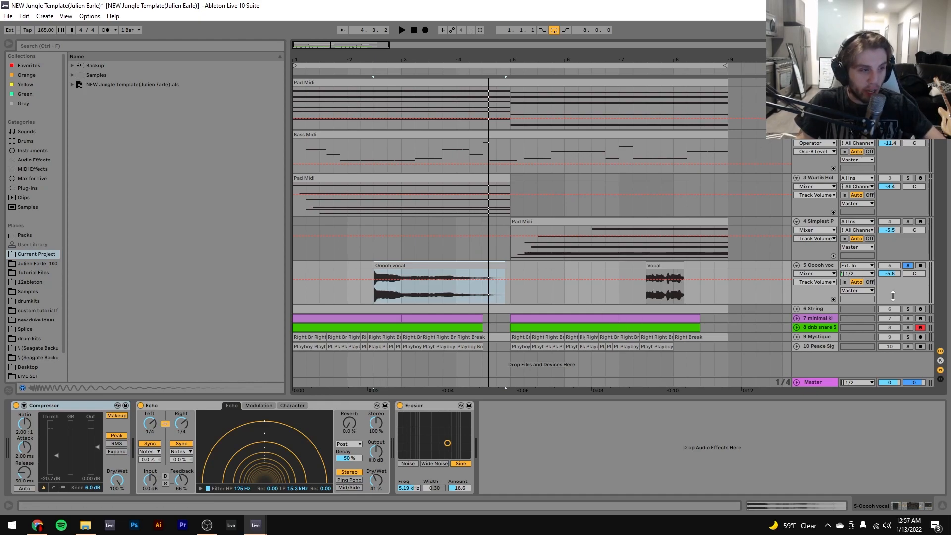
pyautogui.click(911, 257)
pyautogui.click(908, 266)
pyautogui.click(346, 272)
pyautogui.press('space')
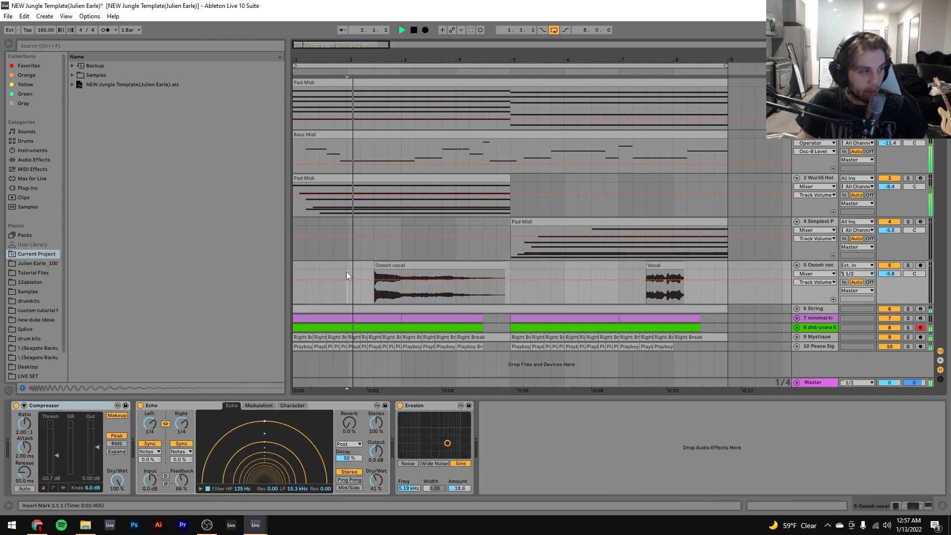
pyautogui.click(619, 295)
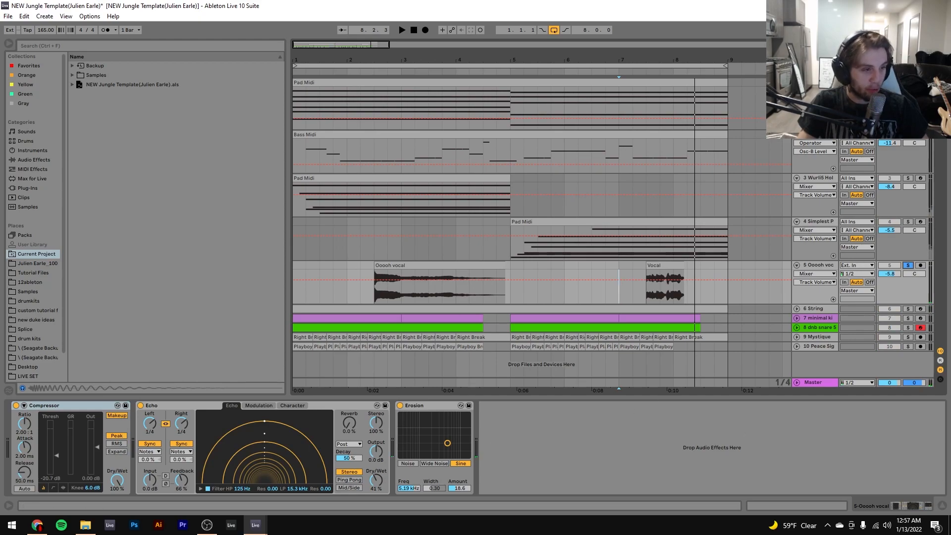
# Solo the String track, play its clip and open the clip's MIDI notes for viewing
pyautogui.click(613, 310)
pyautogui.press('space')
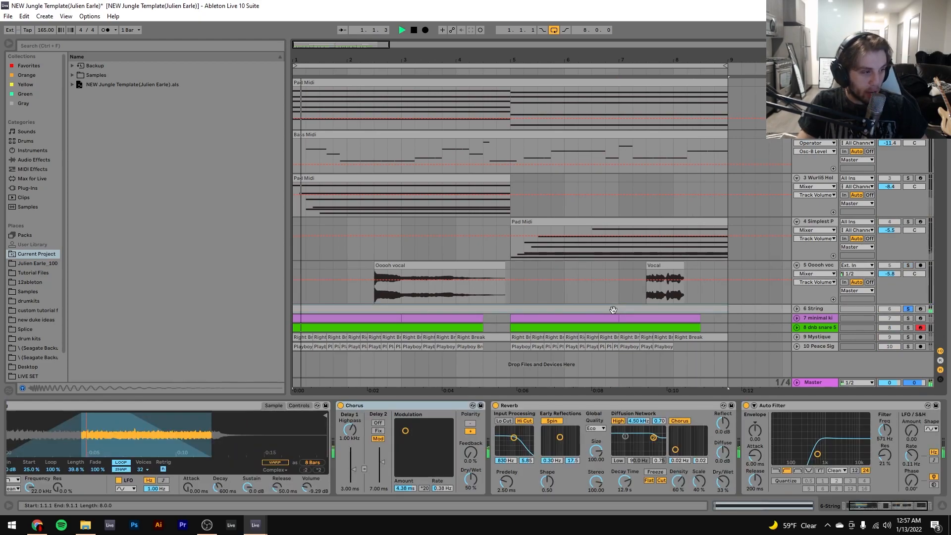
pyautogui.doubleClick(614, 310)
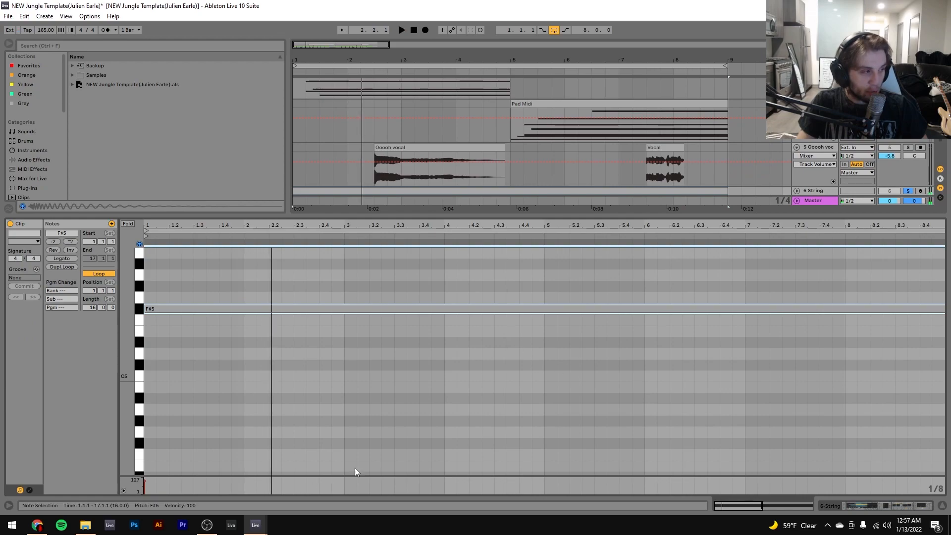
pyautogui.press('space')
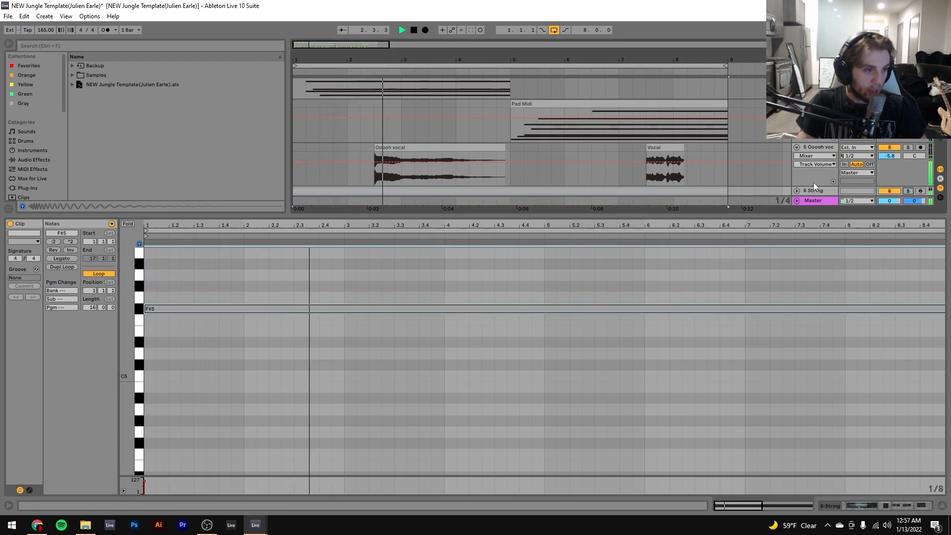
# Show the String track's device chain, play it again and review its Simpler, Chorus, Reverb and Auto Filter settings
pyautogui.click(827, 192)
pyautogui.press('space')
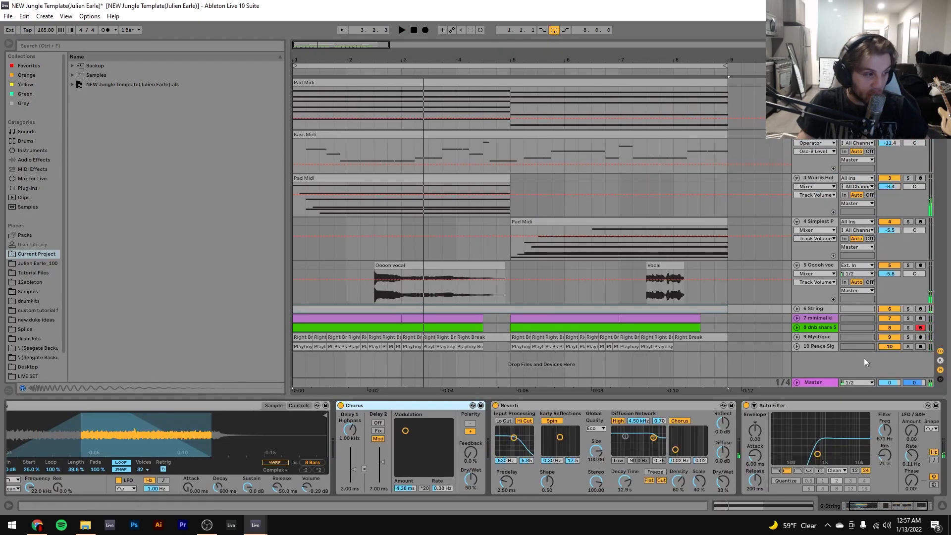
pyautogui.press('space')
pyautogui.press('space')
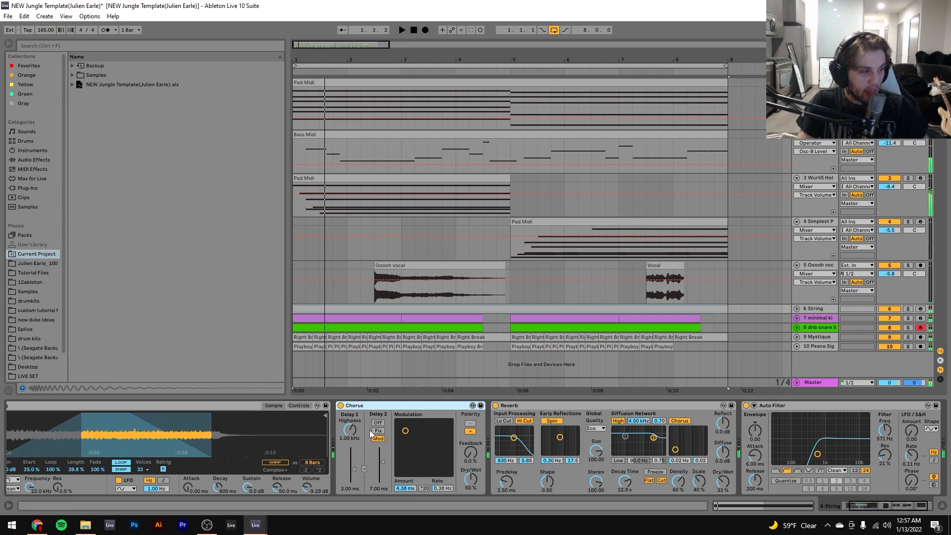
pyautogui.hscroll(-3, 362, 425)
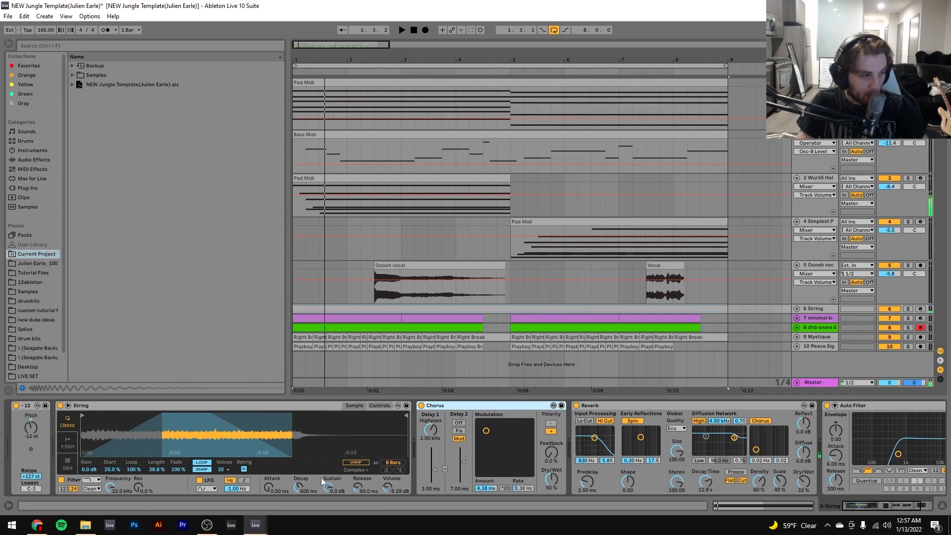
pyautogui.hscroll(3, 499, 404)
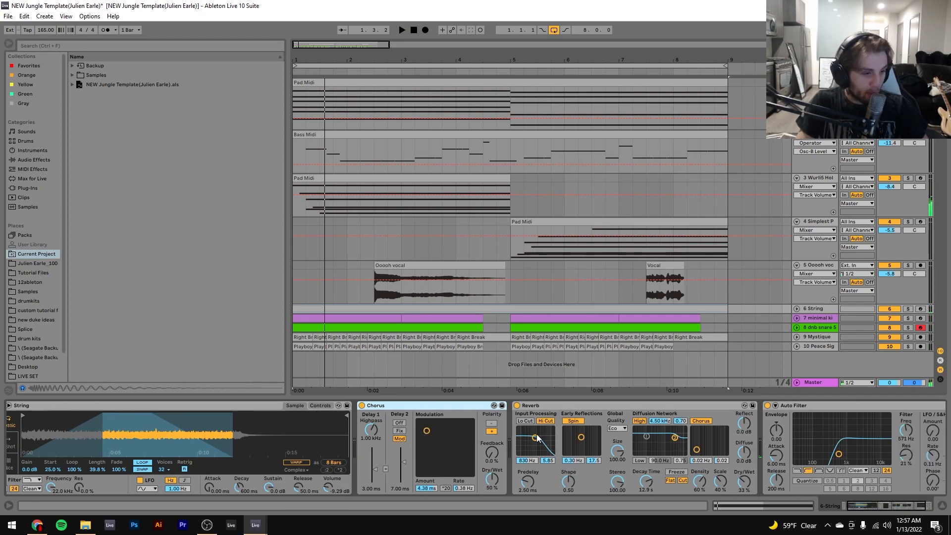
# Unfold the minimal kick track, audition all four drum tracks soloed together, and clear the solos
pyautogui.click(799, 317)
pyautogui.click(796, 318)
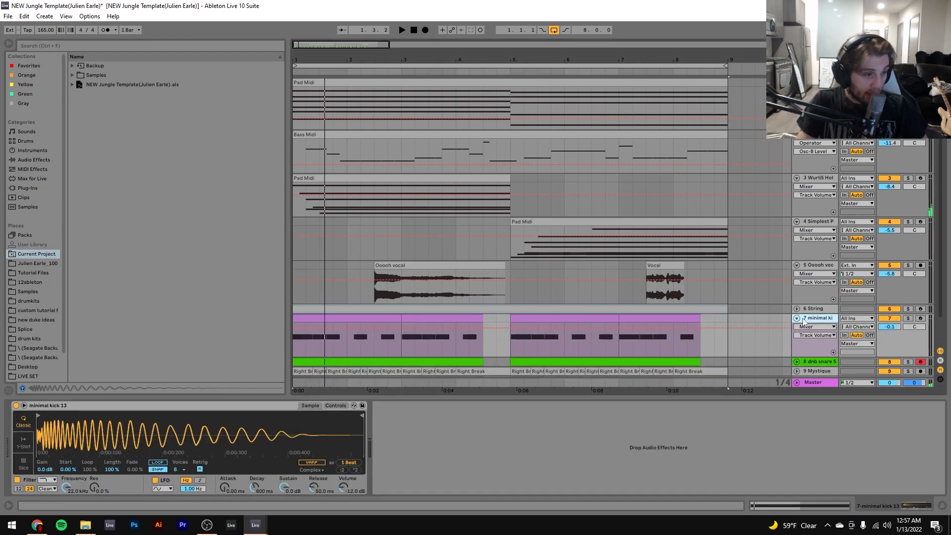
pyautogui.scroll(-2, 818, 337)
pyautogui.click(908, 351)
pyautogui.press('space')
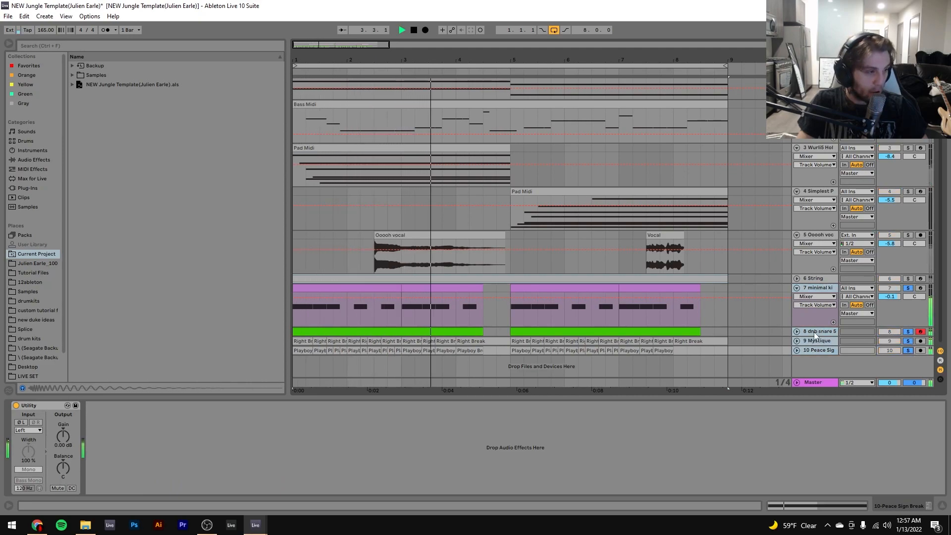
pyautogui.press('space')
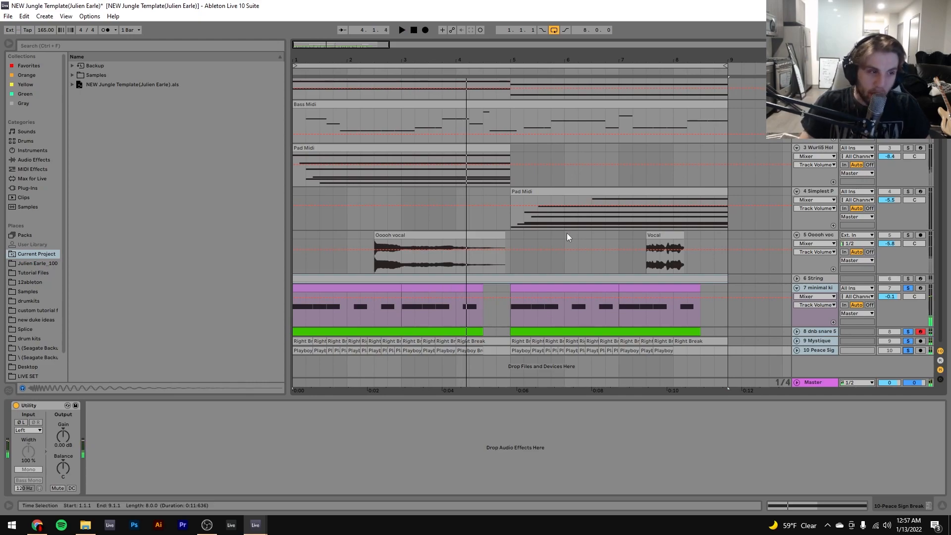
pyautogui.click(908, 351)
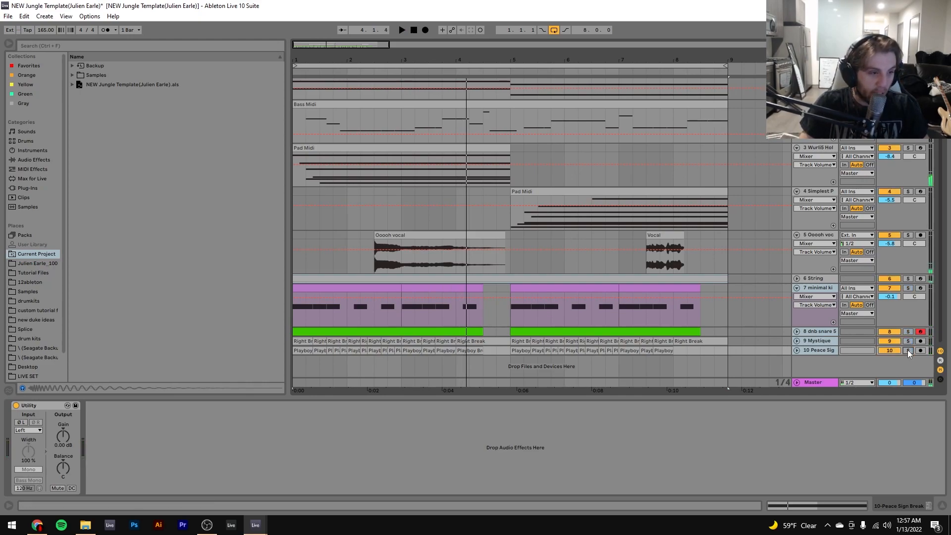
# Solo the dnb snare and minimal kick tracks, play them together and review the minimal kick 13 sample settings
pyautogui.click(824, 331)
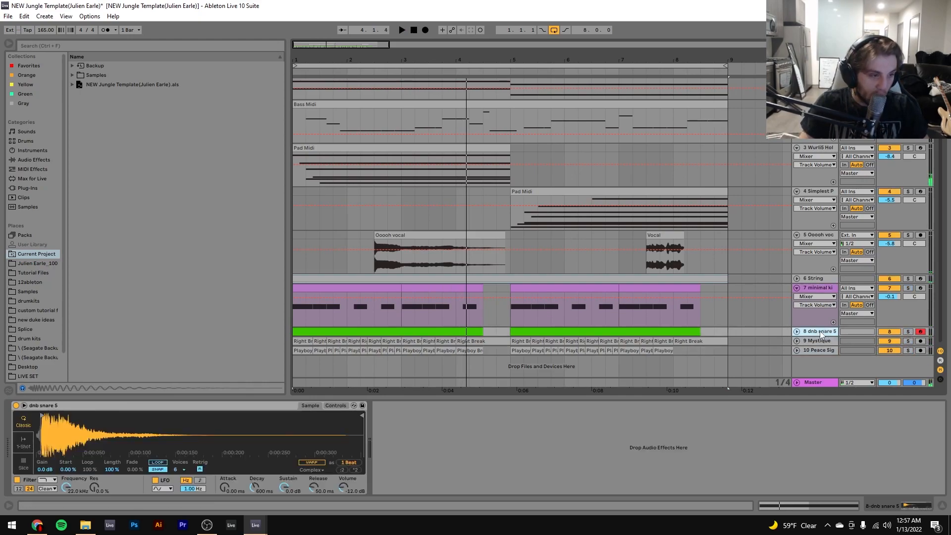
pyautogui.click(908, 332)
pyautogui.click(908, 288)
pyautogui.press('space')
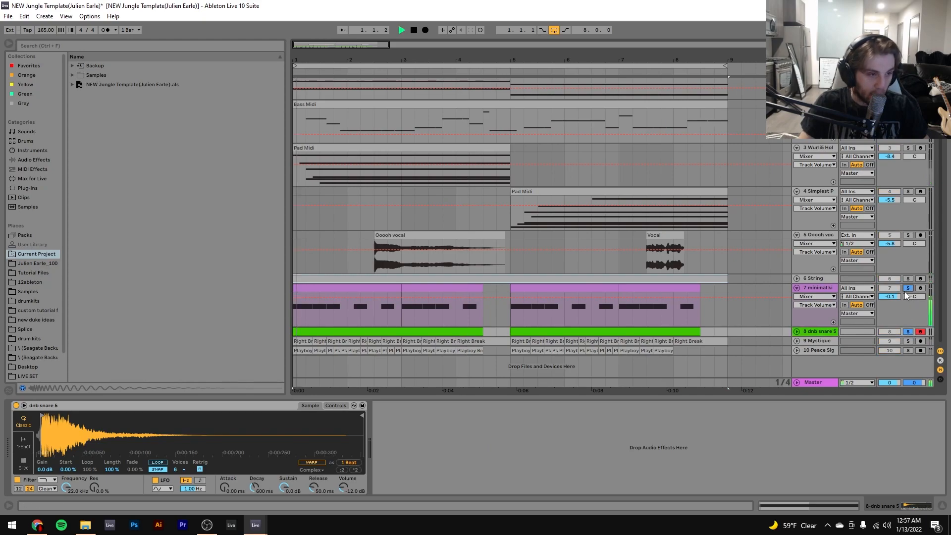
pyautogui.click(812, 289)
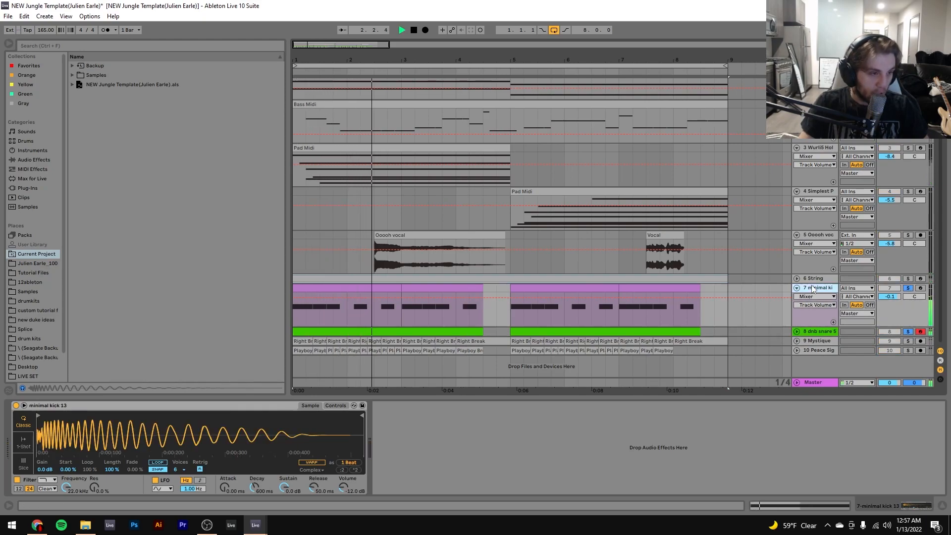
pyautogui.press('space')
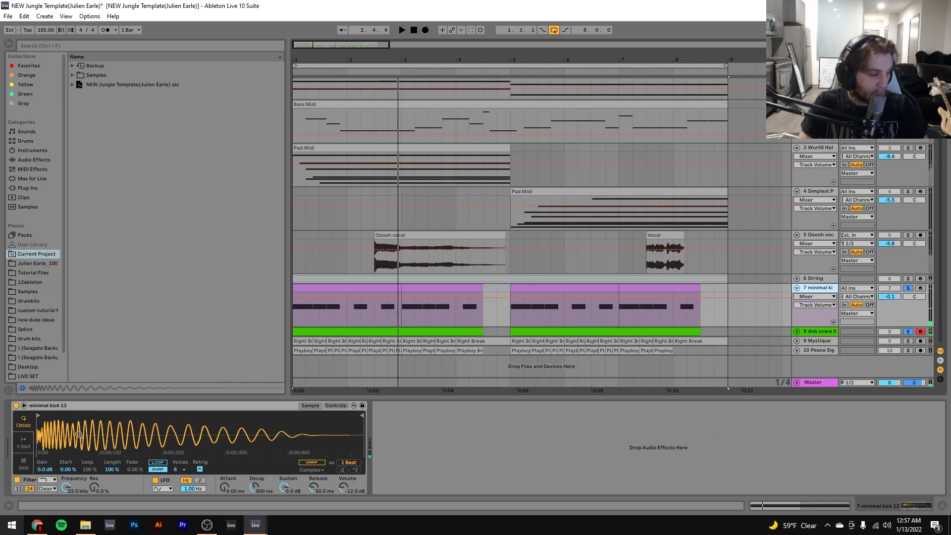
# Show the dnb snare 5 sample settings and replay the soloed kick and snare
pyautogui.click(831, 332)
pyautogui.press('space')
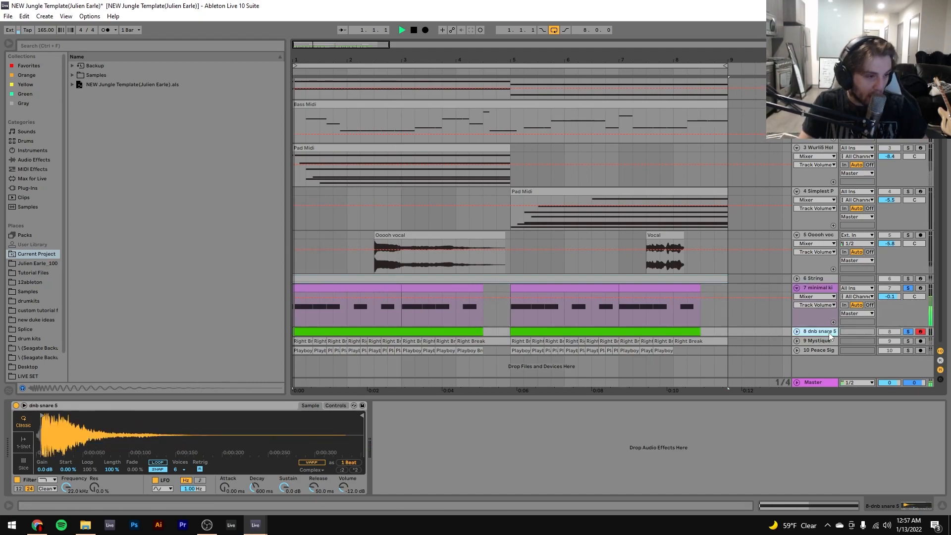
pyautogui.press('space')
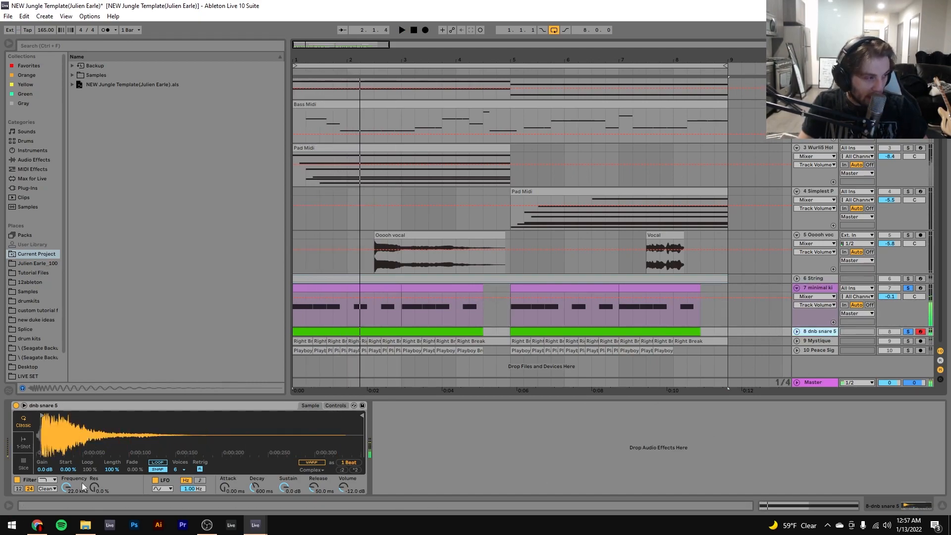
pyautogui.press('space')
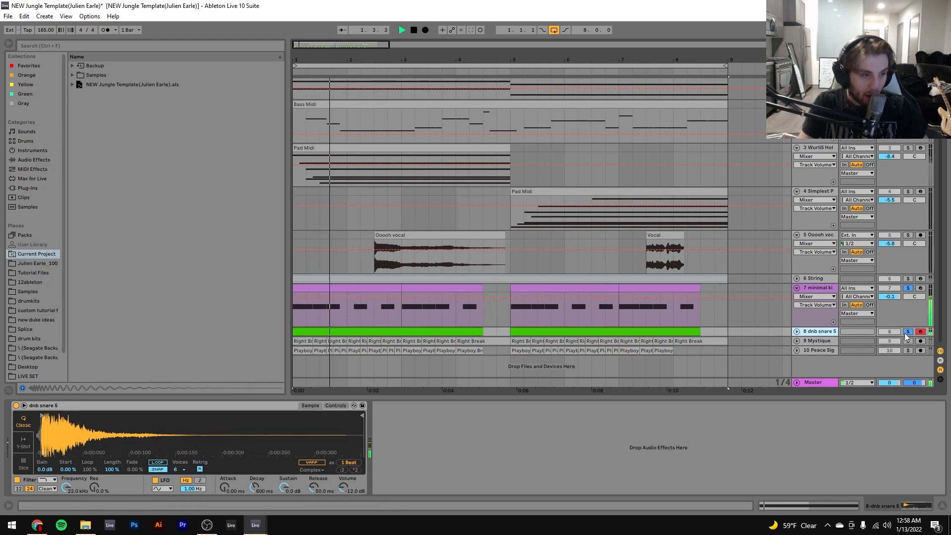
pyautogui.press('space')
# Add the Mystique and Peace Sign breaks to the soloed drums and play, then play the breaks without kick and snare
pyautogui.click(909, 350)
pyautogui.press('space')
pyautogui.press('space')
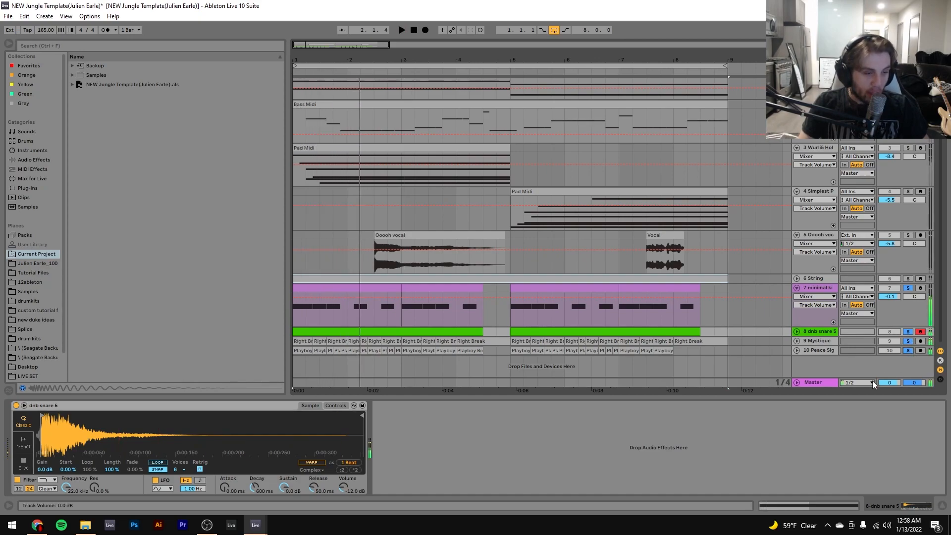
pyautogui.click(908, 332)
pyautogui.press('space')
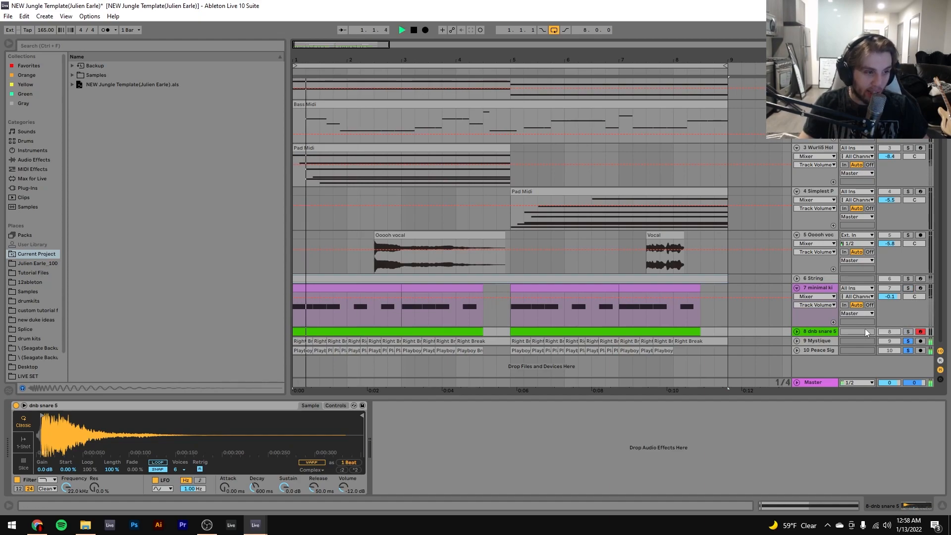
pyautogui.press('space')
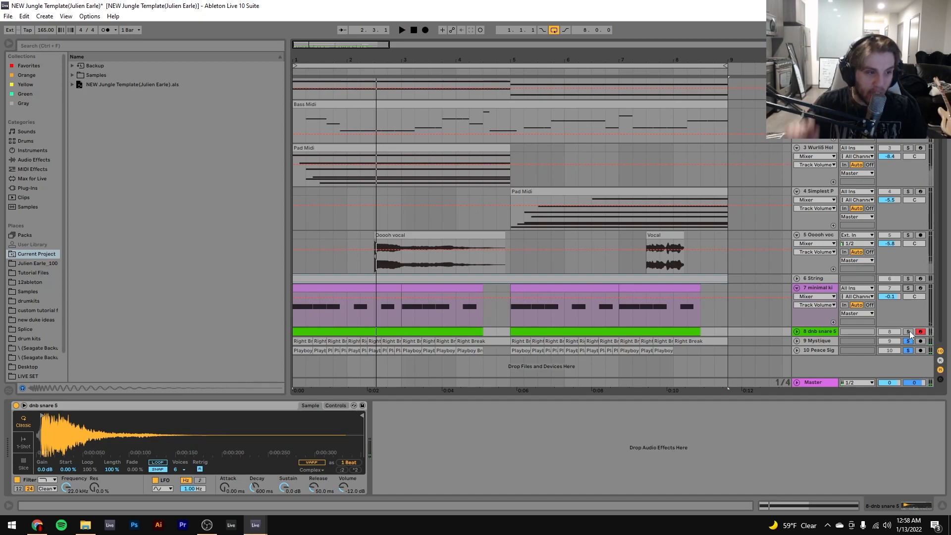
# Solo the kick and snare again, play them together with both breaks, and clear the drum solos
pyautogui.click(908, 331)
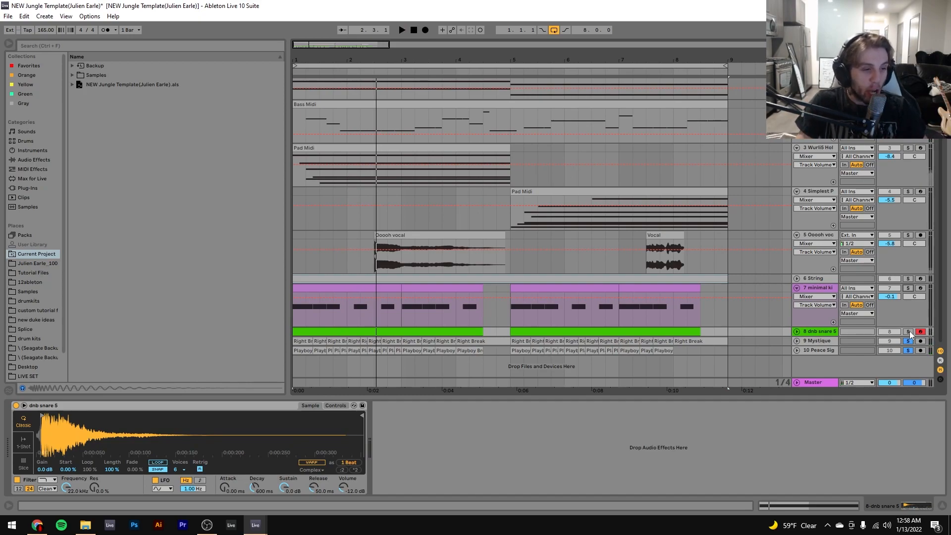
pyautogui.click(910, 288)
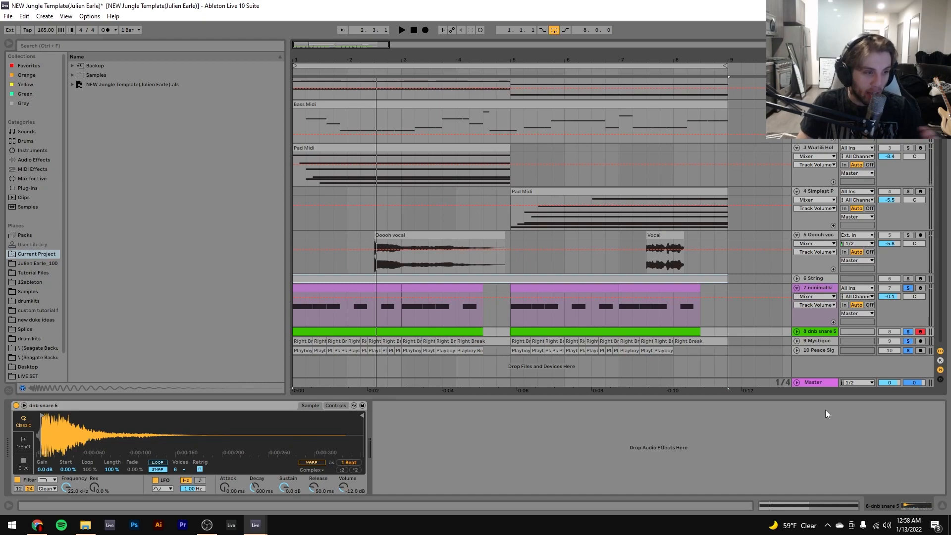
pyautogui.press('space')
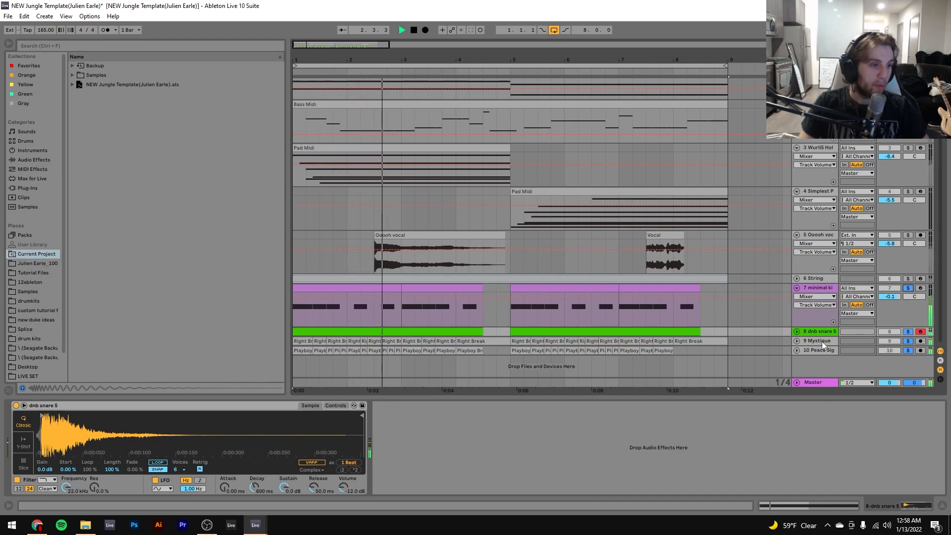
pyautogui.press('space')
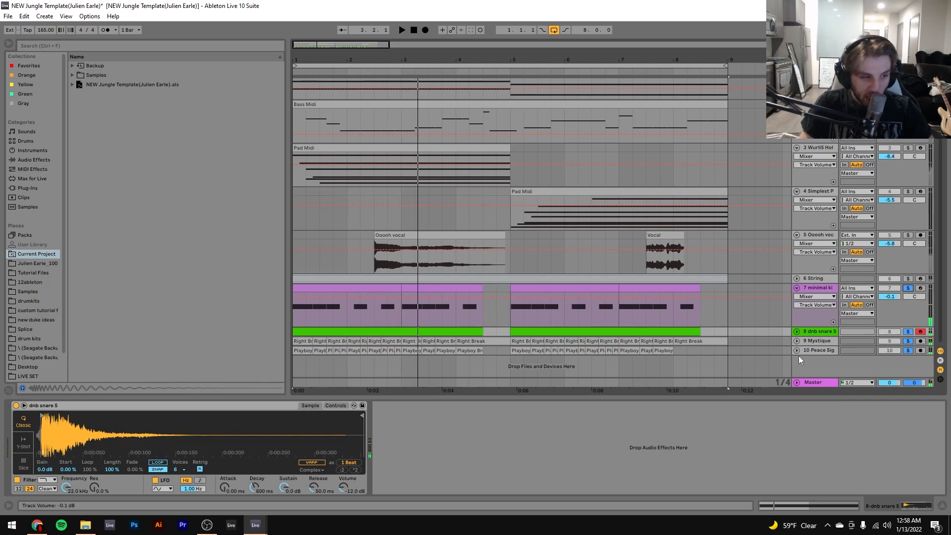
pyautogui.click(907, 344)
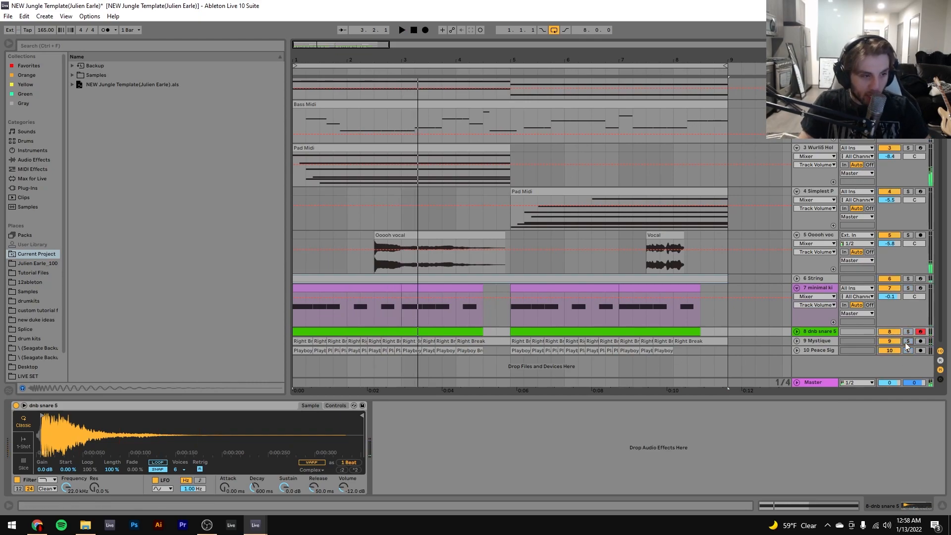
# Play the Mystique break track soloed, and unfold the Mystique and Peace Sign tracks to show their chopped waveforms
pyautogui.click(818, 350)
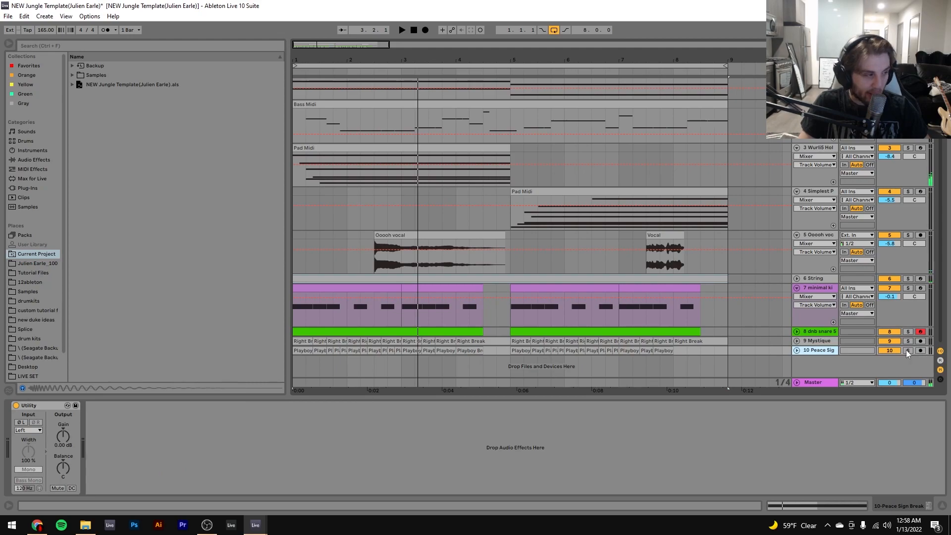
pyautogui.click(906, 350)
pyautogui.press('space')
pyautogui.click(907, 340)
pyautogui.click(796, 341)
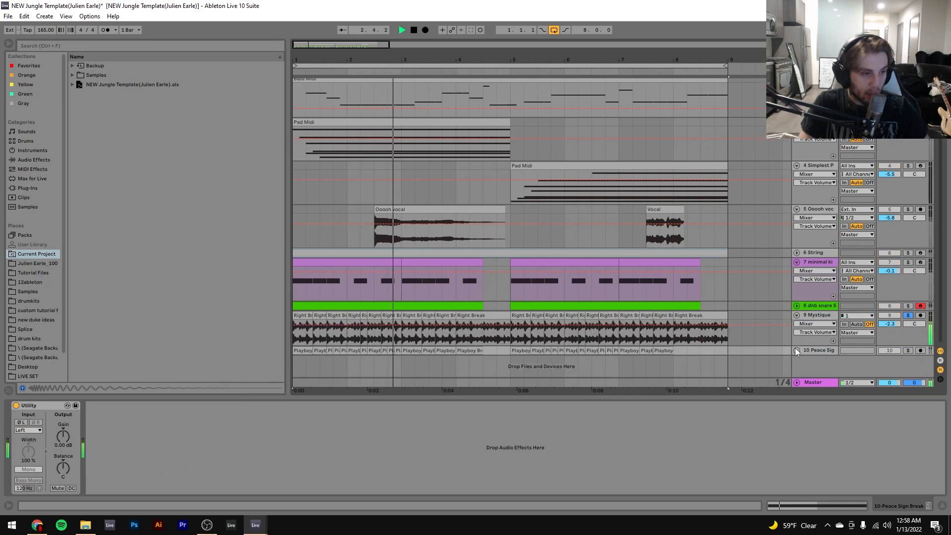
pyautogui.click(796, 351)
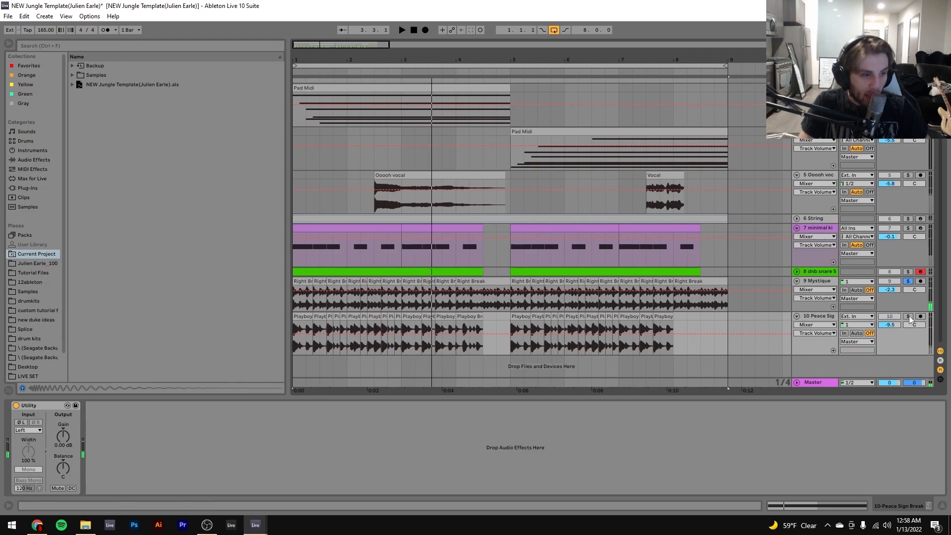
# Solo the Peace Sign break track and play its chopped clips from bar 1
pyautogui.click(827, 317)
pyautogui.press('space')
pyautogui.press('space')
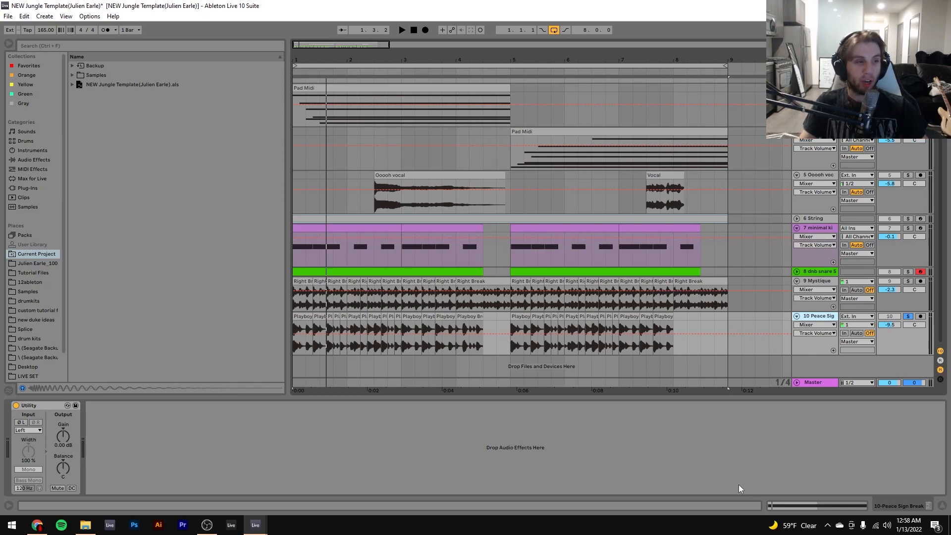
# Play the Peace Sign break, switch the solo to the Mystique break for comparison, and return to playing Peace Sign alone
pyautogui.press('space')
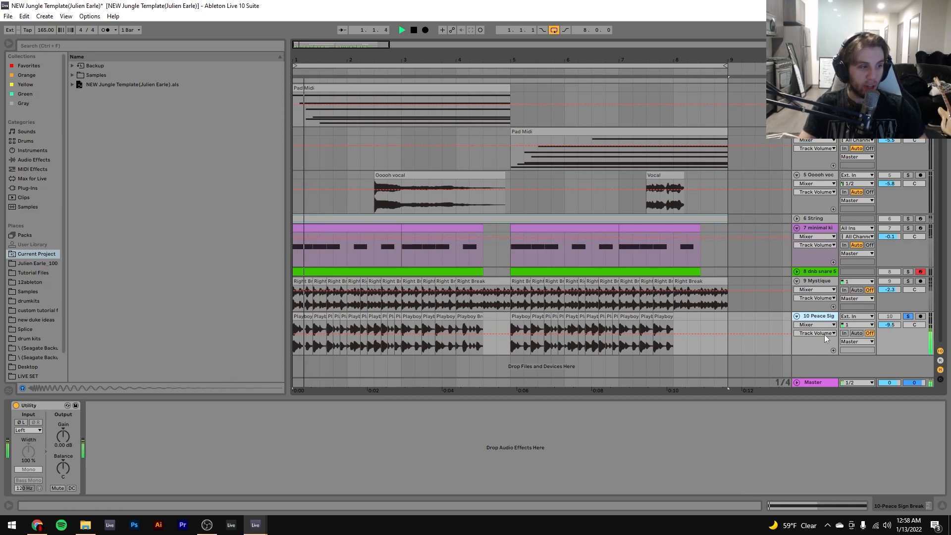
pyautogui.click(906, 282)
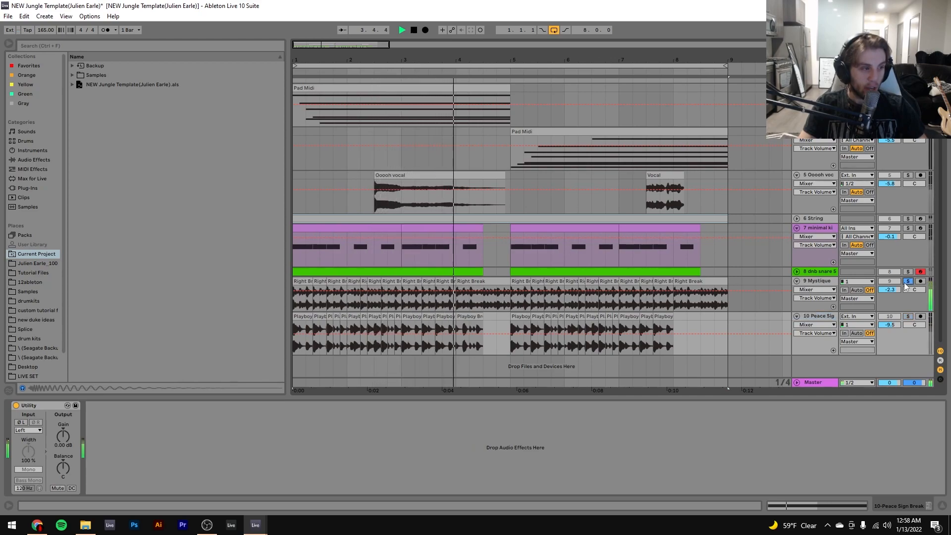
pyautogui.press('space')
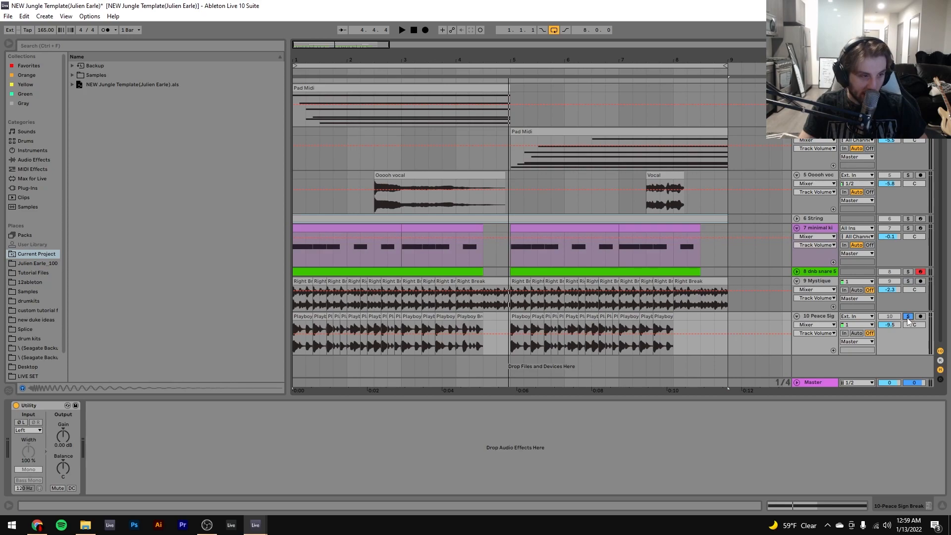
pyautogui.press('space')
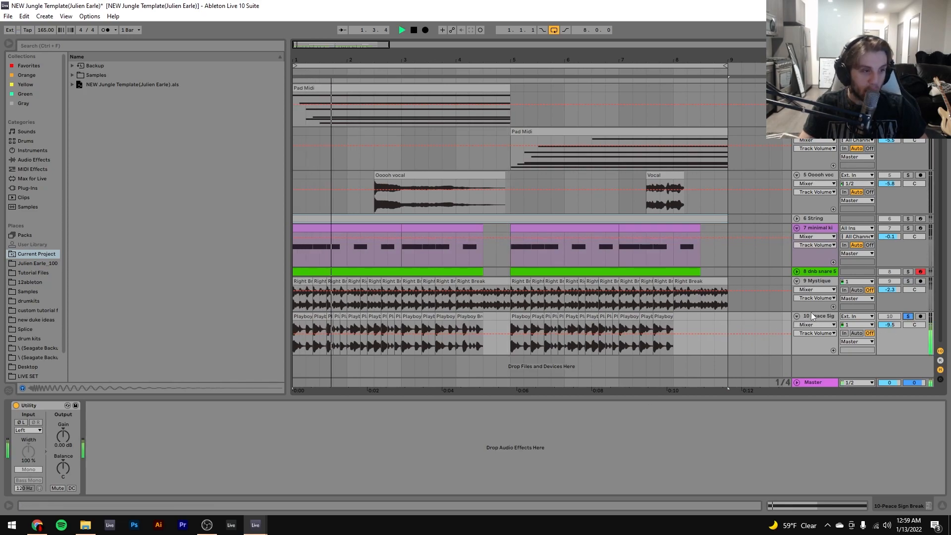
pyautogui.press('space')
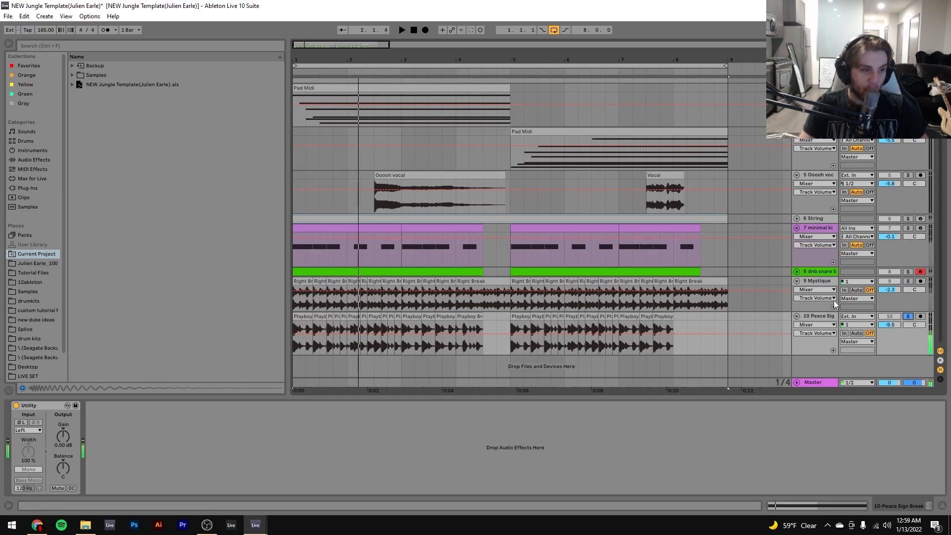
# Add the Mystique break to the soloed Peace Sign break and play both together
pyautogui.click(912, 282)
pyautogui.press('space')
pyautogui.press('space')
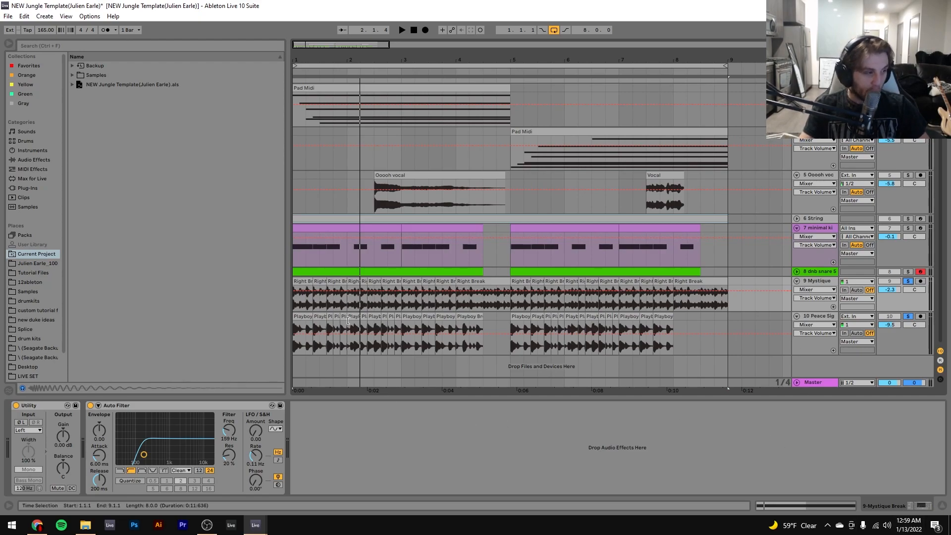
# Select the first Right Break slice on the Mystique track, from 1.1.1 to 1.2.3, and play the layered breaks from there
pyautogui.moveTo(294, 296); pyautogui.dragTo(314, 296)
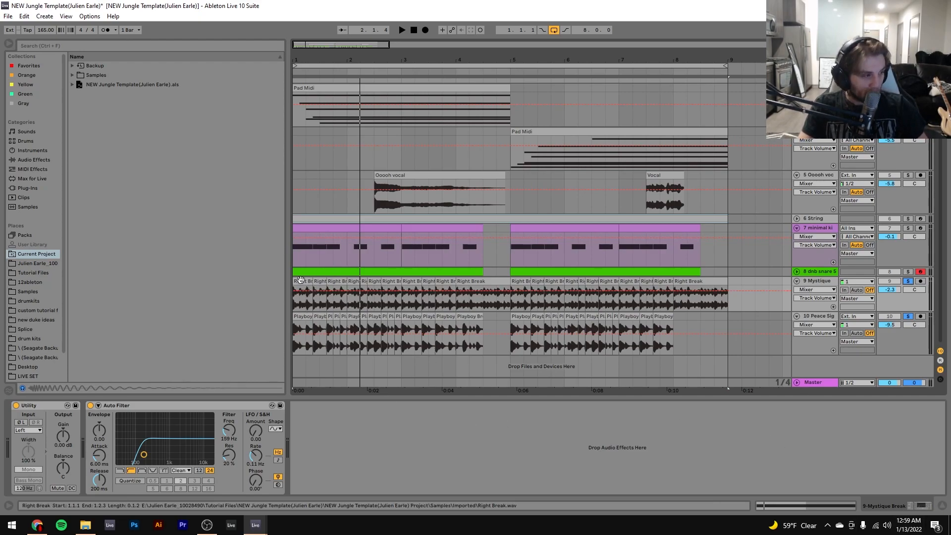
pyautogui.moveTo(306, 54); pyautogui.dragTo(318, 59)
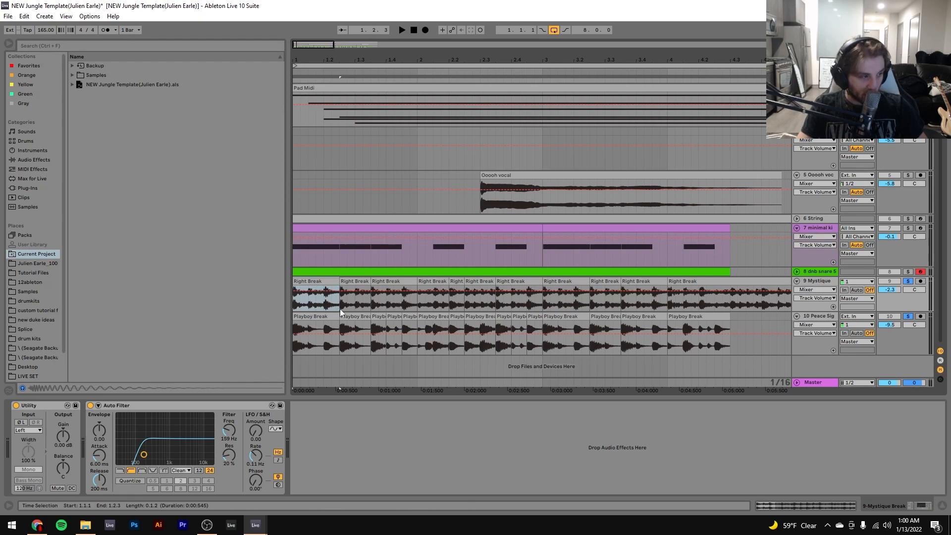
pyautogui.press('space')
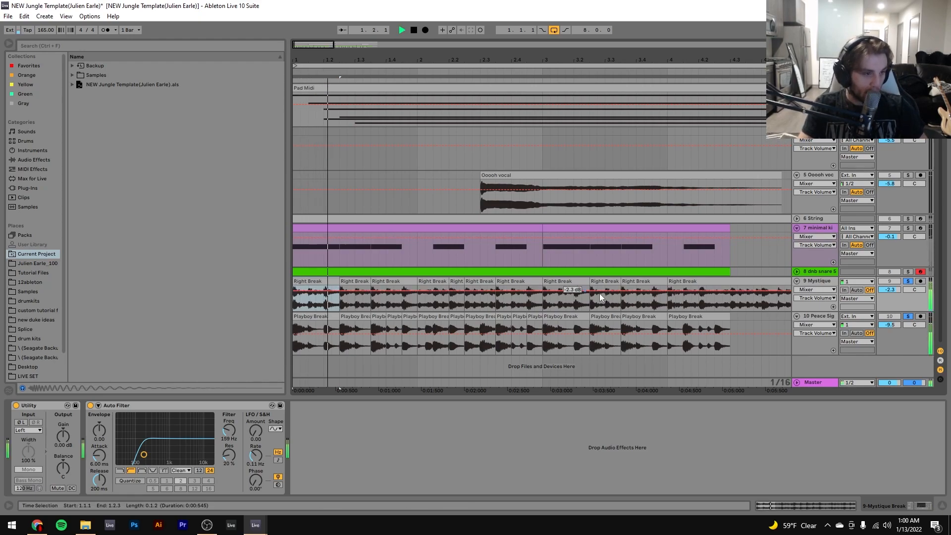
# Add the kick and snare to the soloed breaks, unfold the snare track, and play the four drum tracks together
pyautogui.click(906, 228)
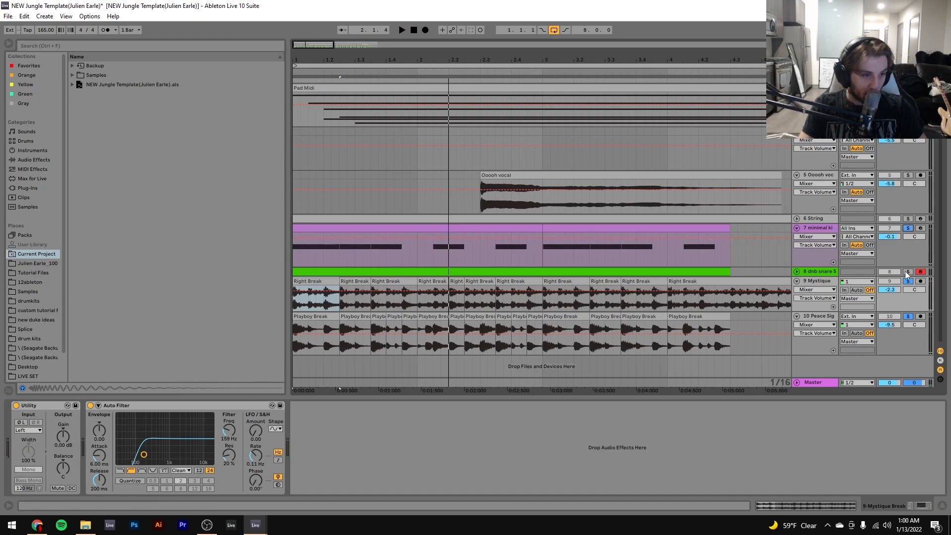
pyautogui.click(797, 271)
pyautogui.press('space')
pyautogui.press('space')
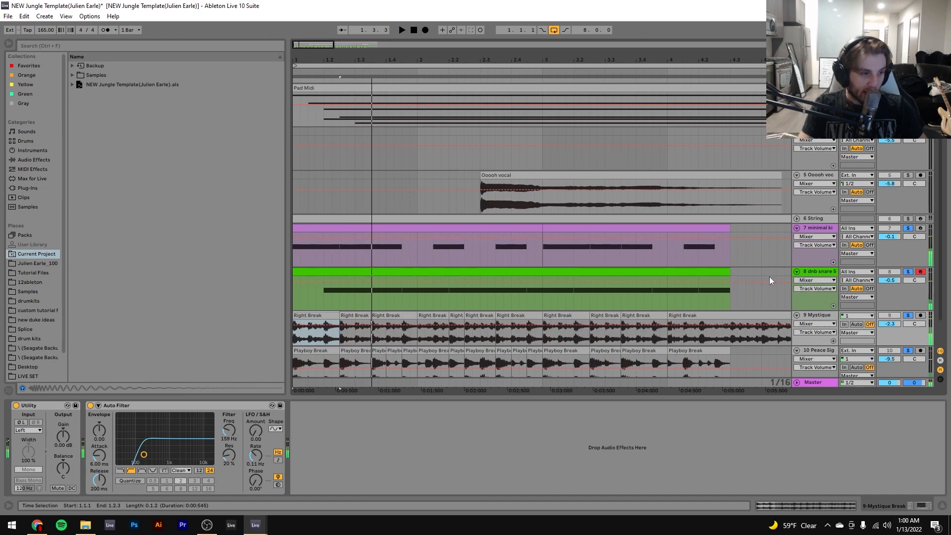
pyautogui.scroll(-2, 547, 279)
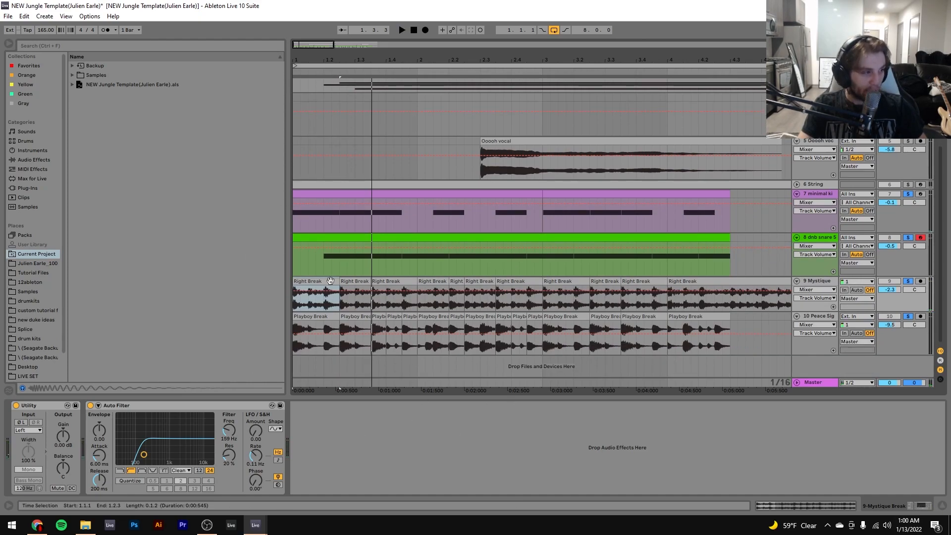
pyautogui.press('space')
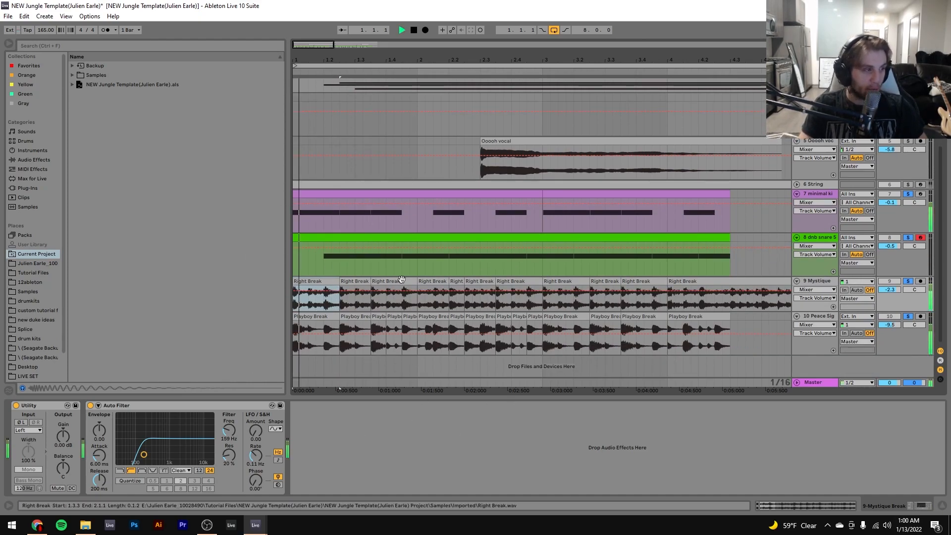
# Examine the samplers and effects on the snare, kick, Mystique and Peace Sign tracks
pyautogui.click(819, 238)
pyautogui.press('space')
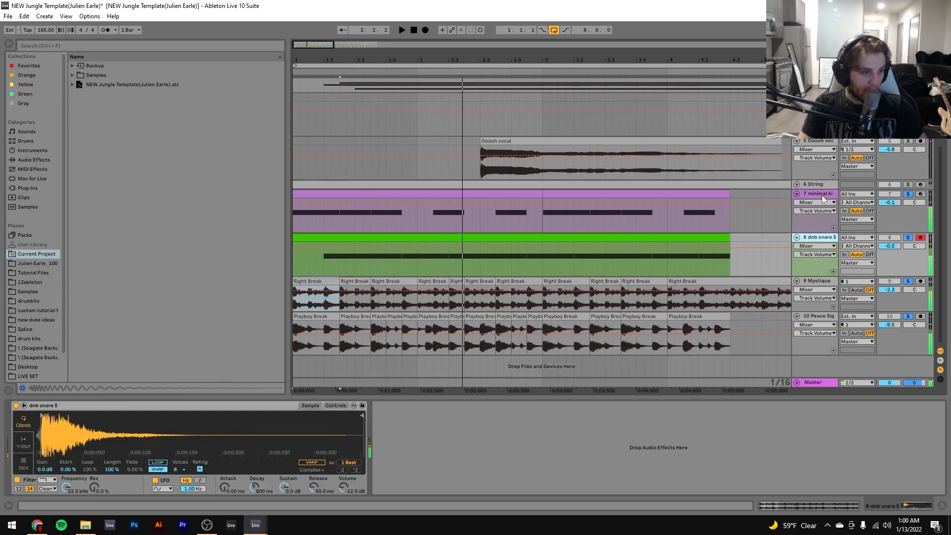
pyautogui.click(821, 194)
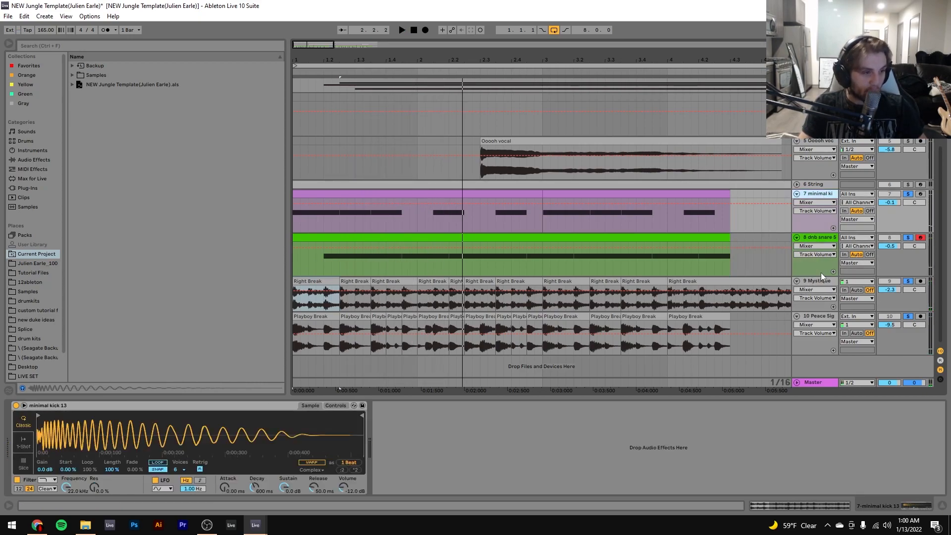
pyautogui.click(825, 285)
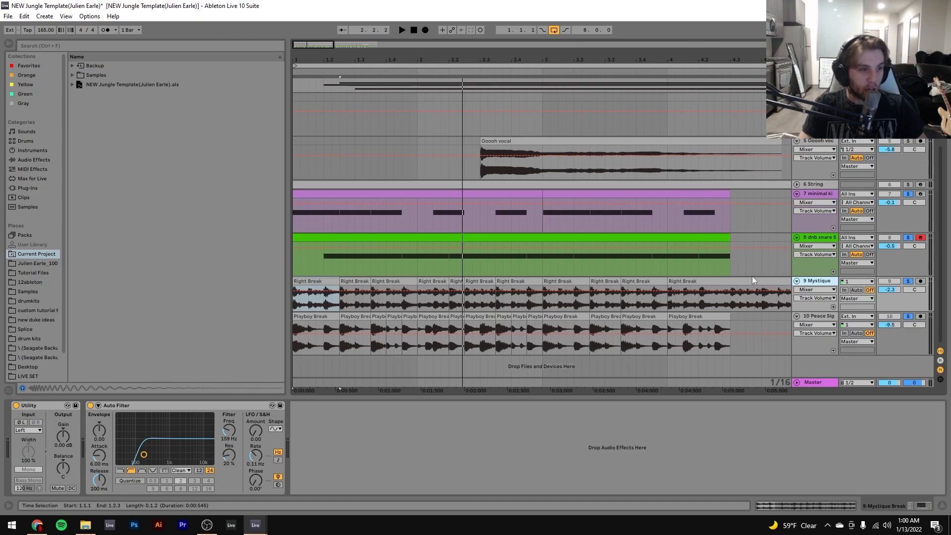
pyautogui.click(812, 315)
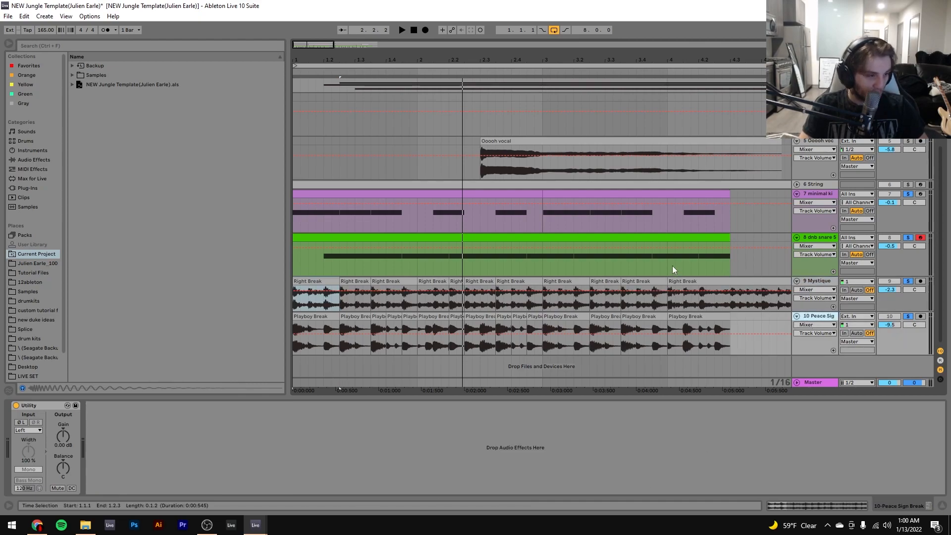
pyautogui.click(814, 287)
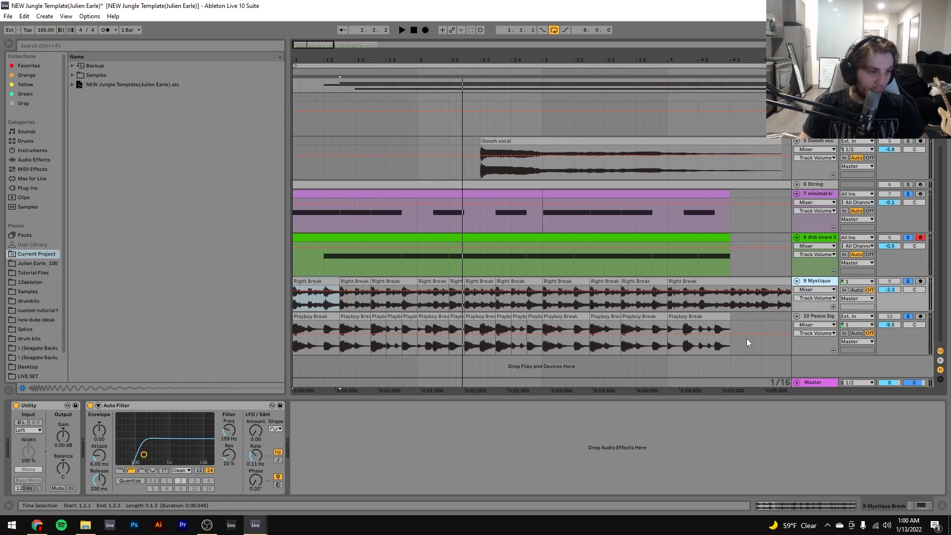
pyautogui.click(818, 239)
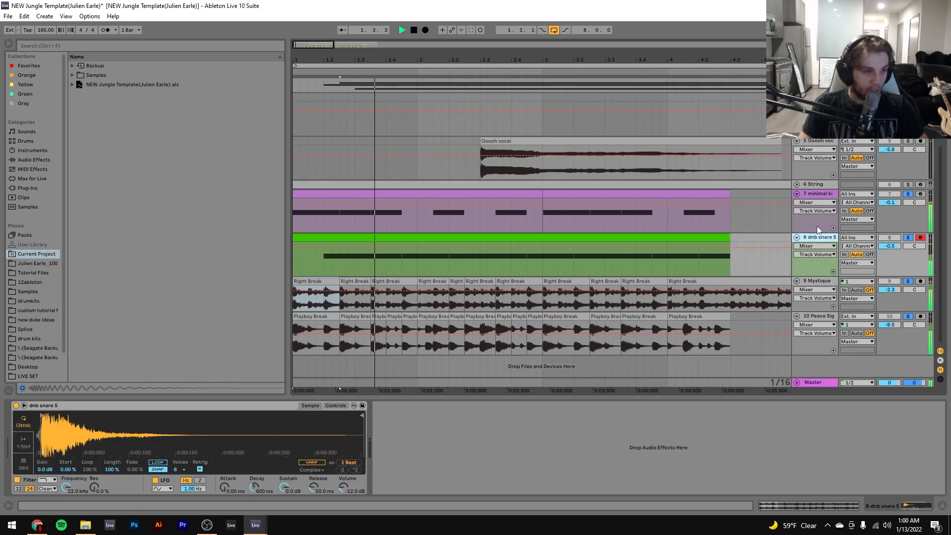
pyautogui.click(809, 194)
# Clear the drum solos and play the full arrangement from bar 1
pyautogui.click(908, 194)
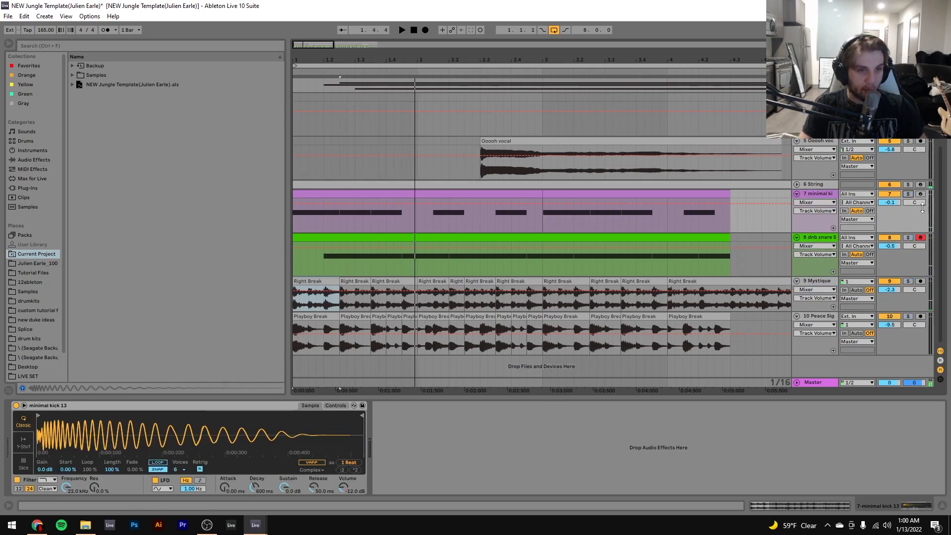
pyautogui.press('space')
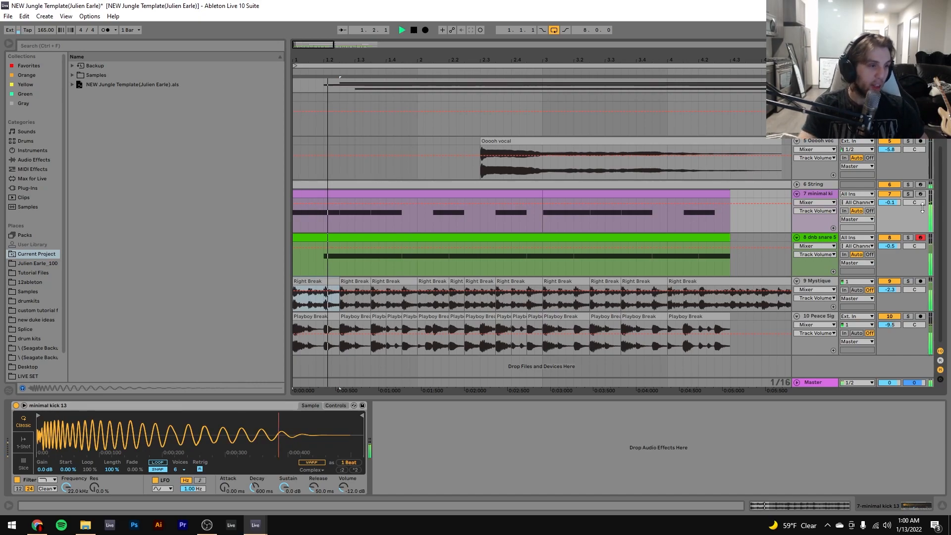
pyautogui.press('-')
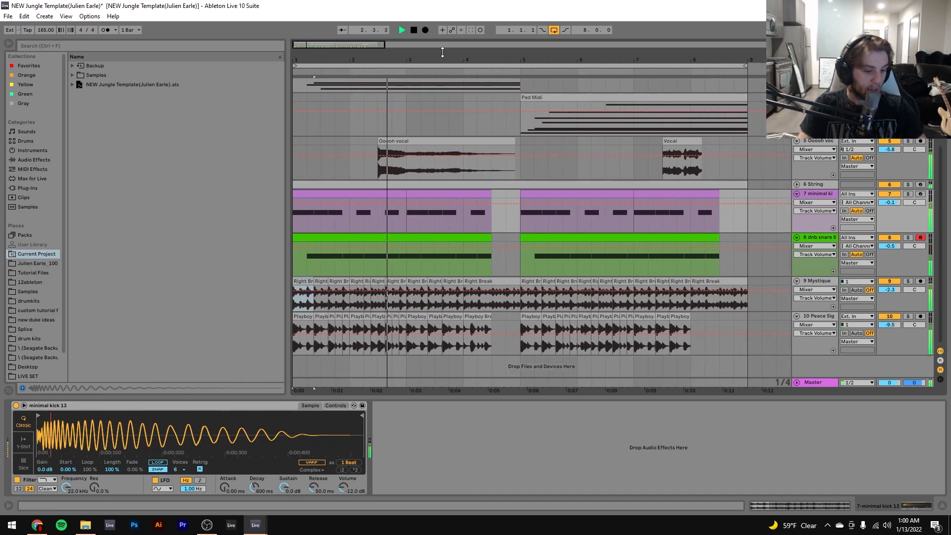
# Inspect the bassline's Operator, and set the pad track's Auto Filter frequency to 190 Hz during playback
pyautogui.scroll(5, 552, 192)
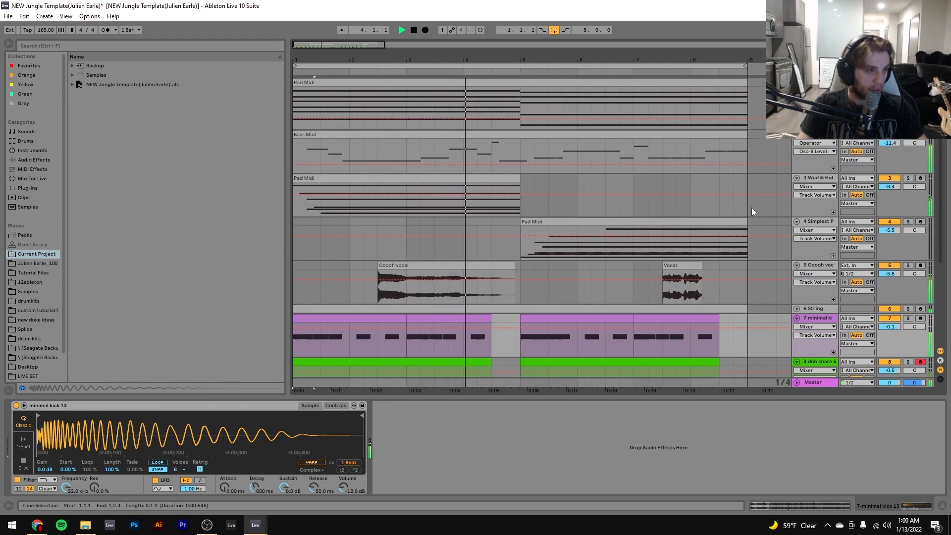
pyautogui.click(813, 143)
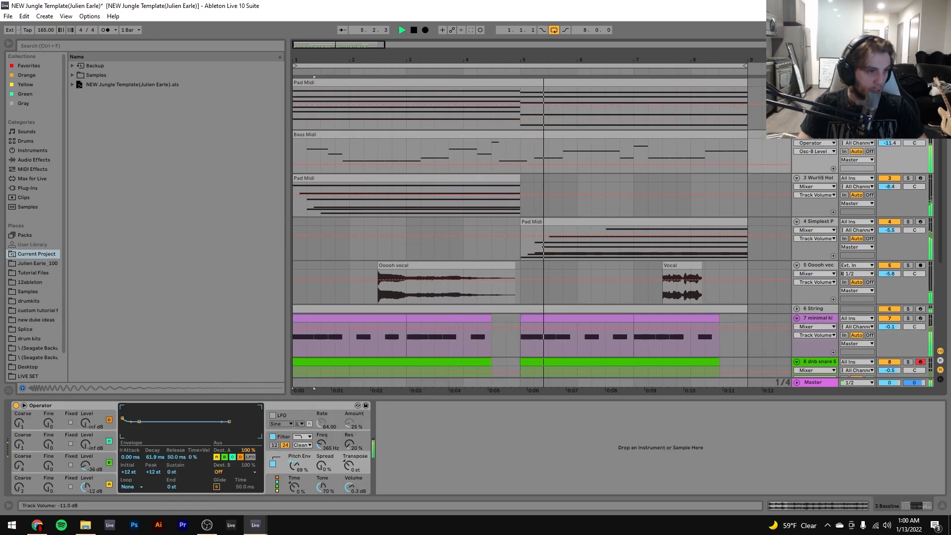
pyautogui.click(815, 83)
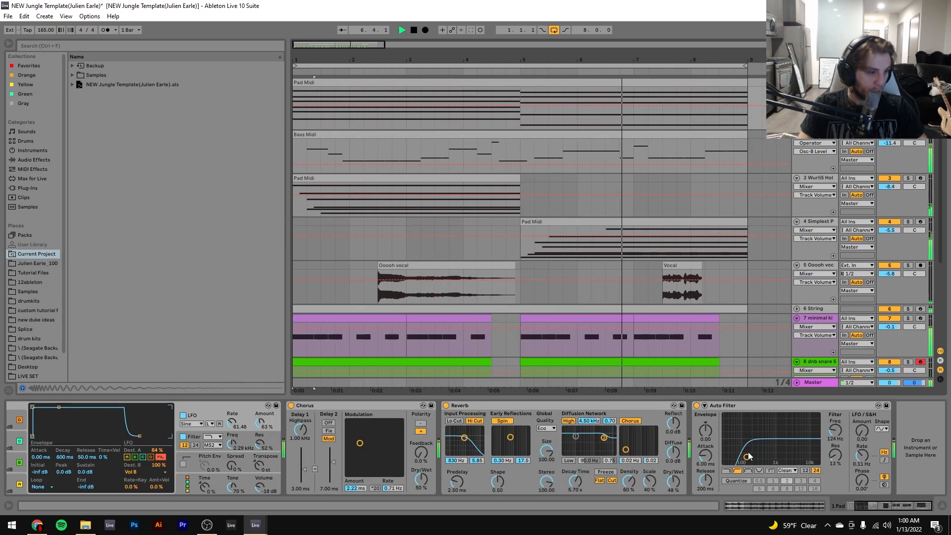
pyautogui.moveTo(745, 454); pyautogui.dragTo(752, 454)
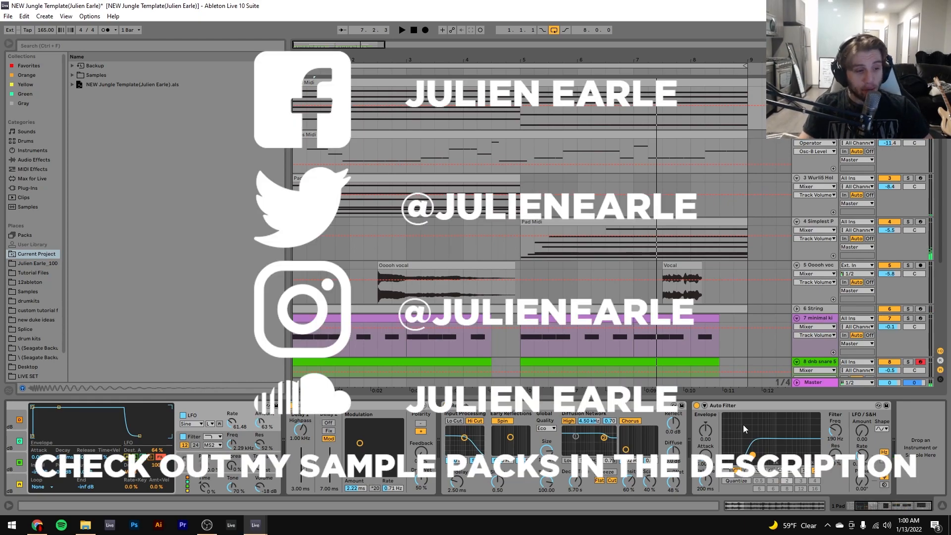
# Fold all tracks in the arrangement into compact rows
pyautogui.click(829, 266)
pyautogui.hotkey('ctrl', 'a')
pyautogui.press('u')
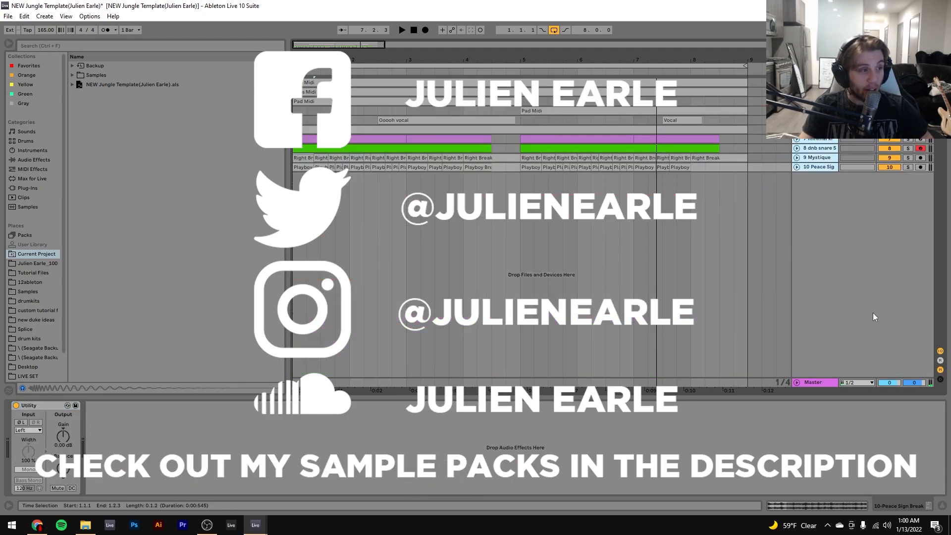